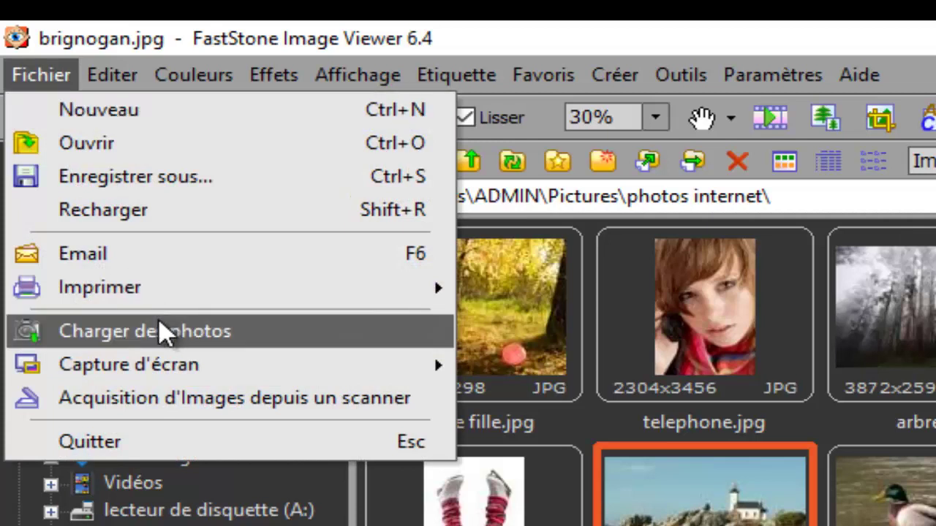
# Step: Open the photo download dialog and set the source location to the J:\DCIM\116_FUJI folder
pyautogui.press('Escape')
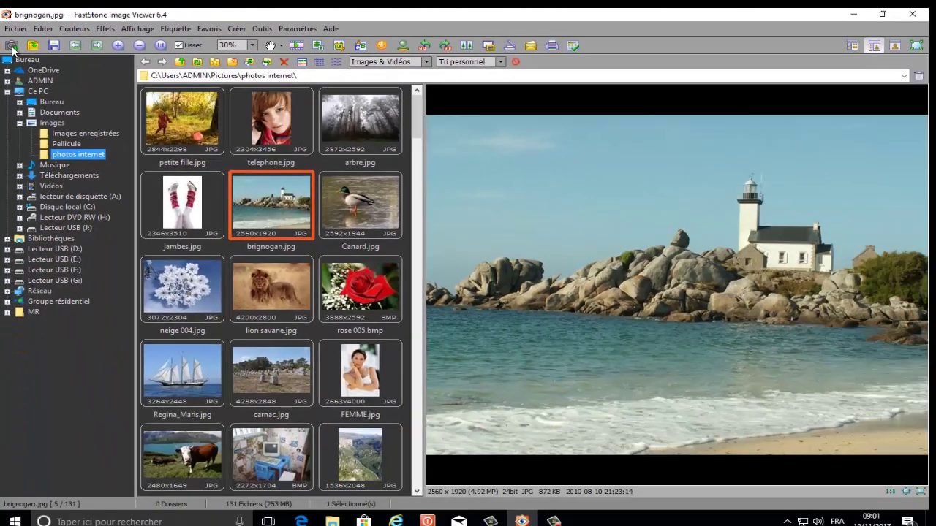
pyautogui.click(12, 47)
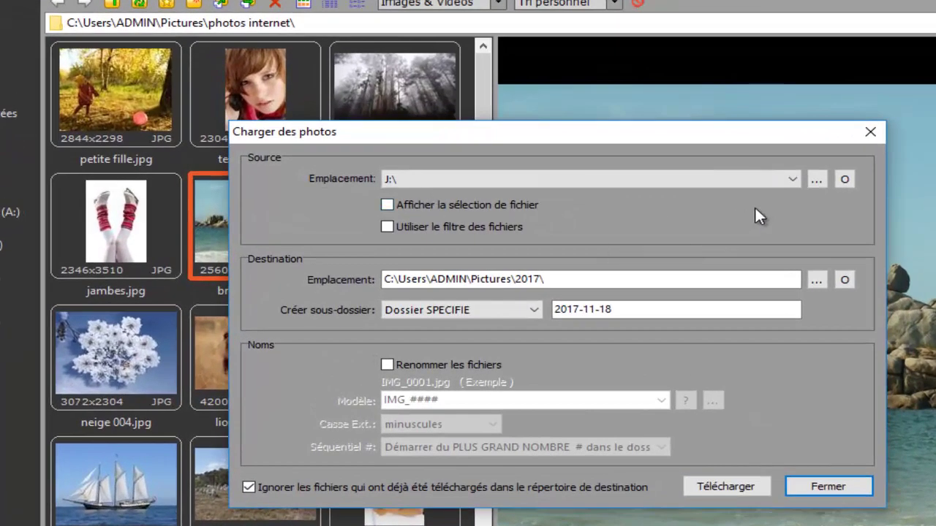
pyautogui.click(816, 180)
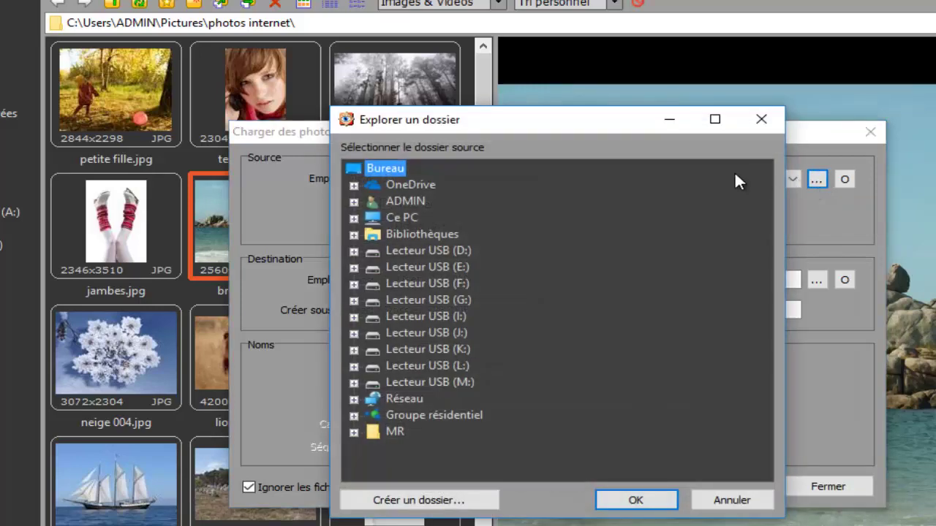
pyautogui.click(353, 218)
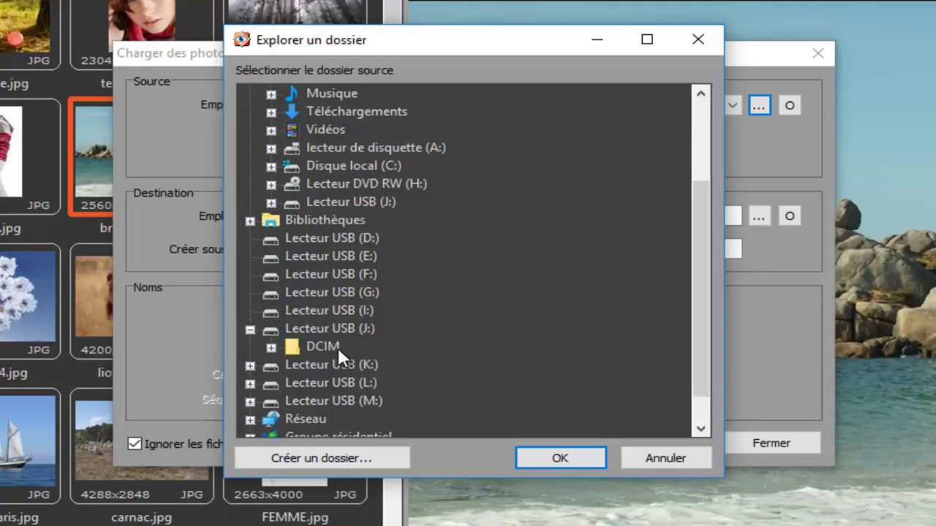
pyautogui.click(271, 348)
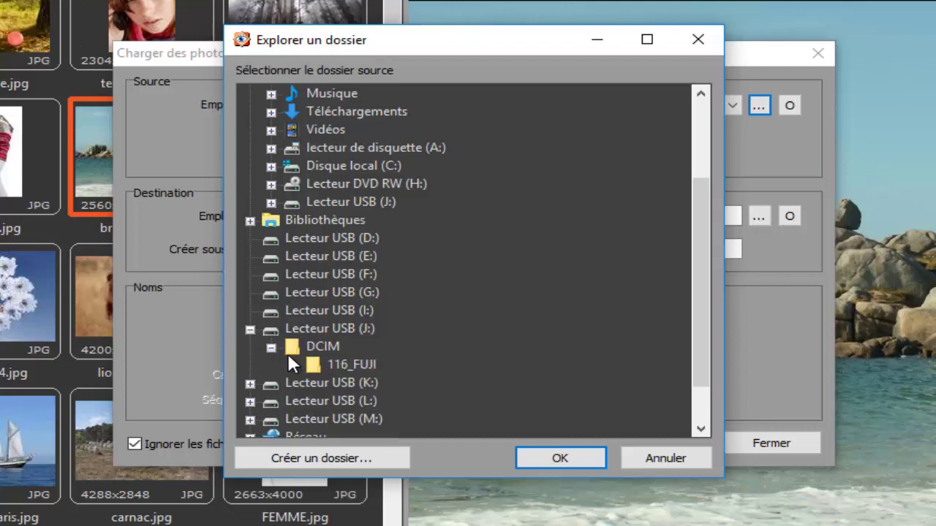
pyautogui.click(342, 366)
pyautogui.click(558, 458)
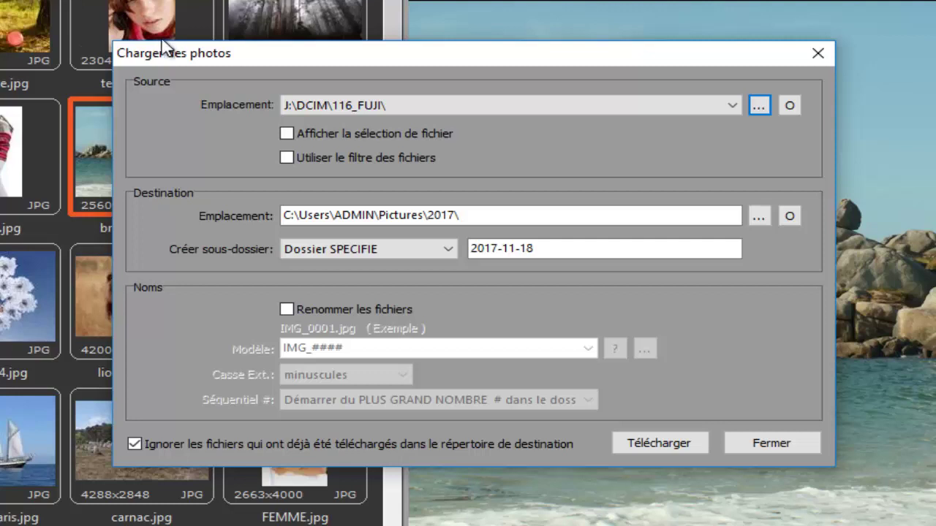
# Step: Enable the display of the file selection for the source, leaving the file filter off
pyautogui.click(287, 157)
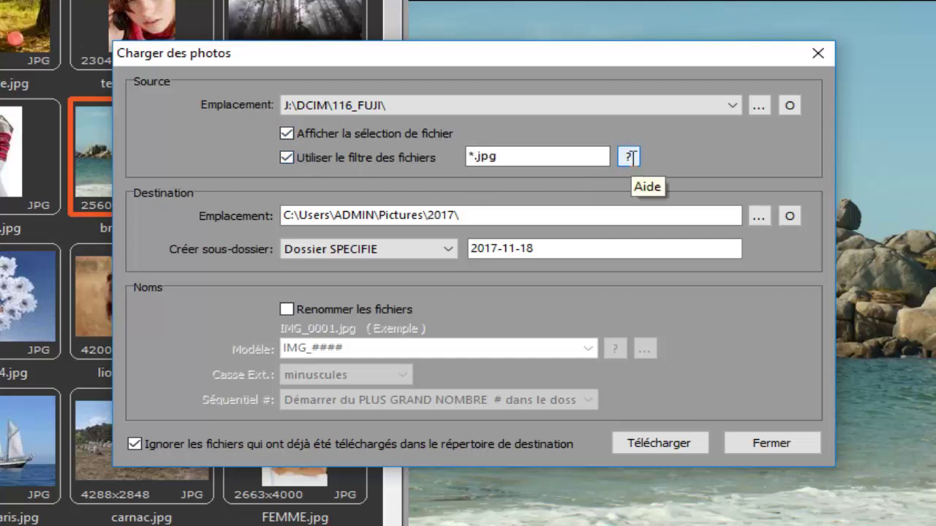
pyautogui.click(286, 157)
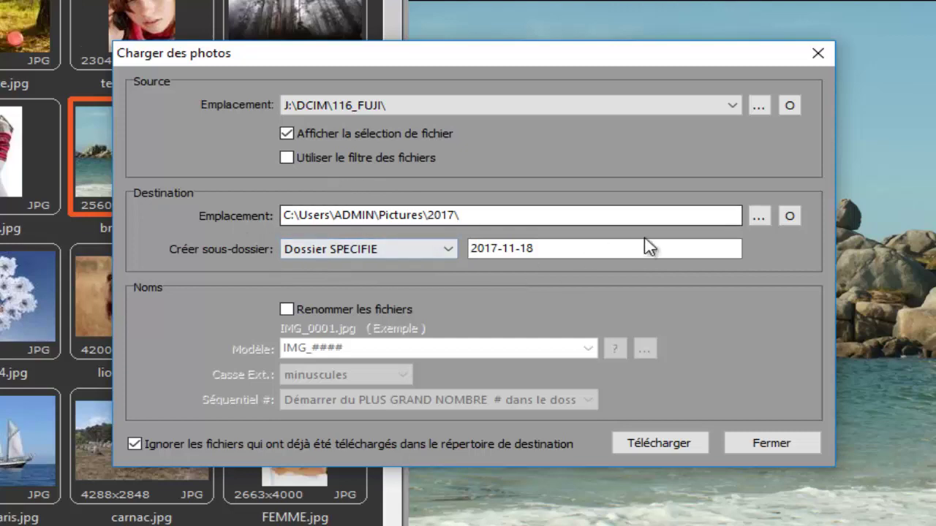
# Step: Create a folder named 2017 inside Images\photos internet and set it as the destination location
pyautogui.click(760, 216)
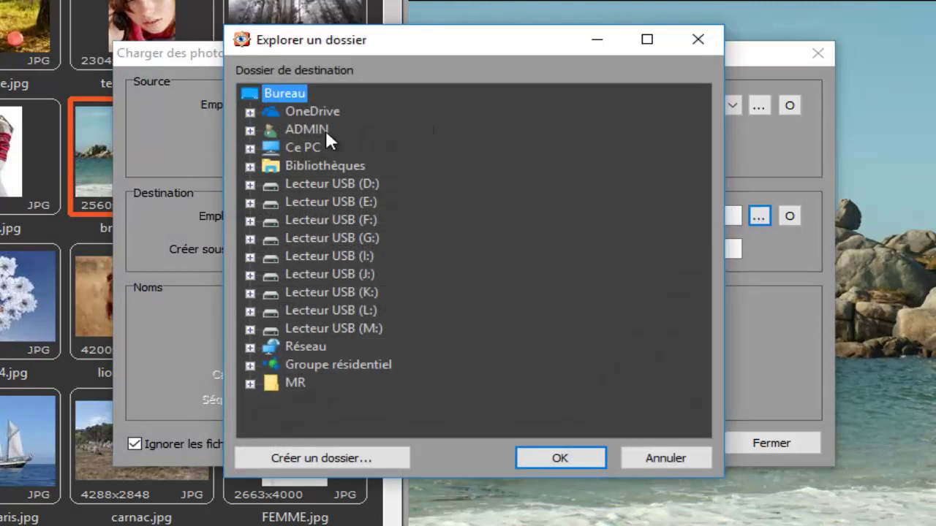
pyautogui.click(247, 150)
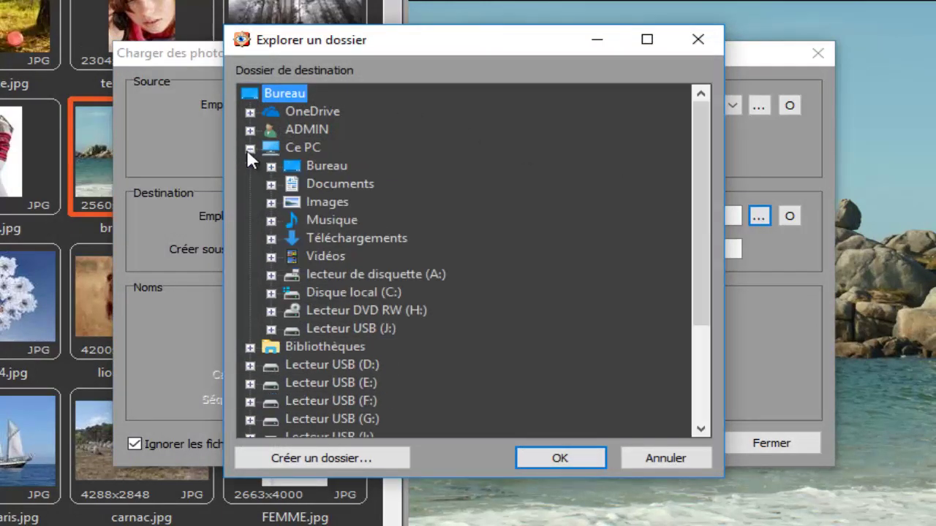
pyautogui.click(270, 204)
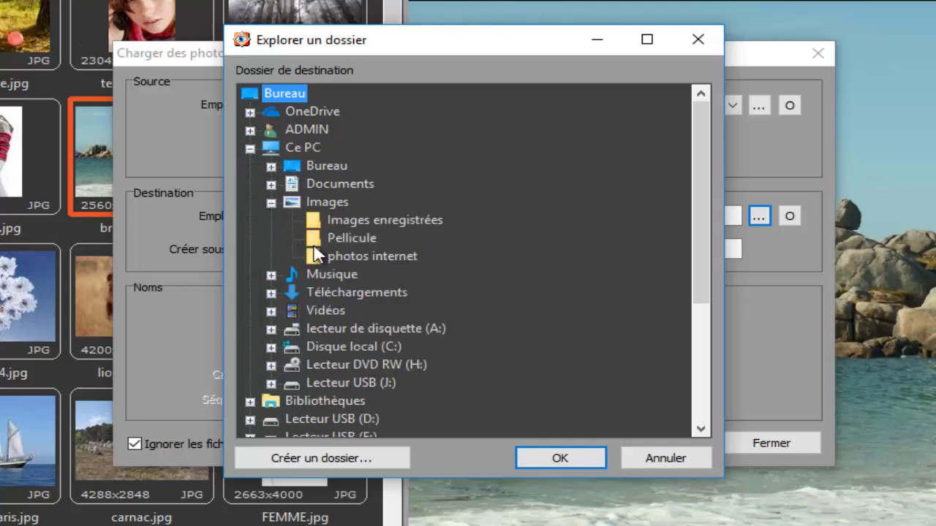
pyautogui.click(337, 255)
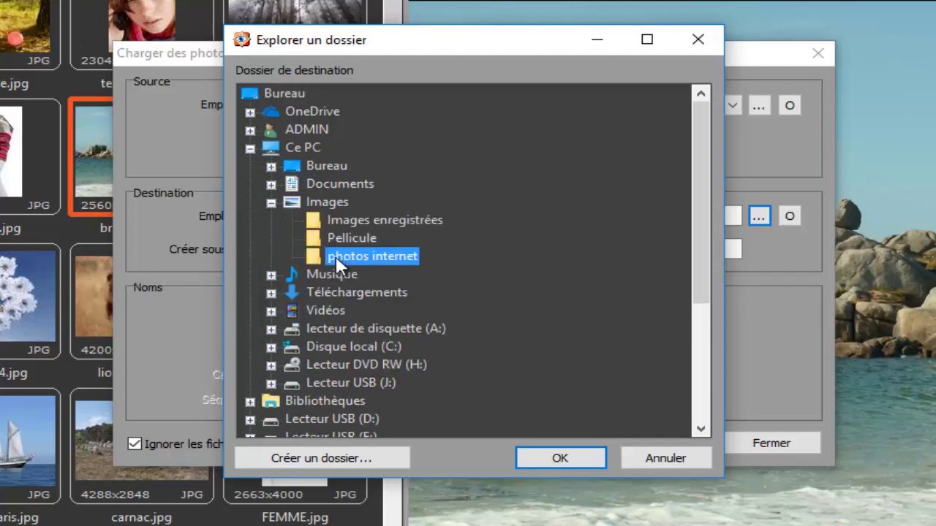
pyautogui.click(323, 459)
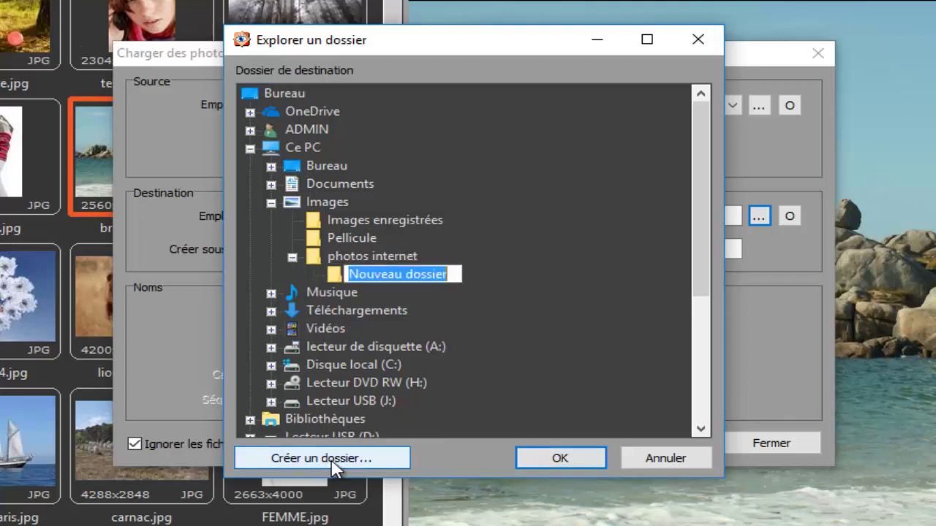
pyautogui.write('2017')
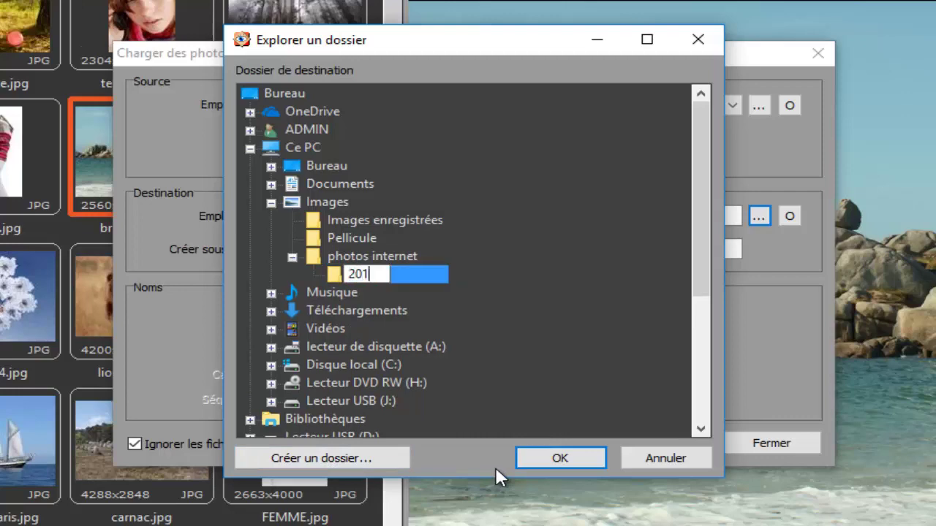
pyautogui.click(581, 464)
pyautogui.click(581, 464)
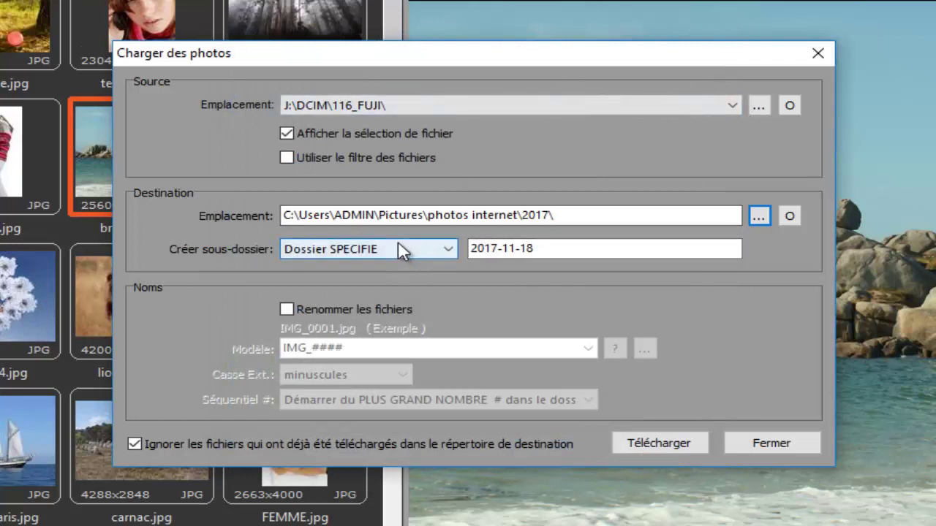
# Step: Try the subfolder schemes Année \ Mois, Année \ Mois \ Jour and Année \ Mois \ Jour2, and return to Dossier SPECIFIE
pyautogui.click(449, 248)
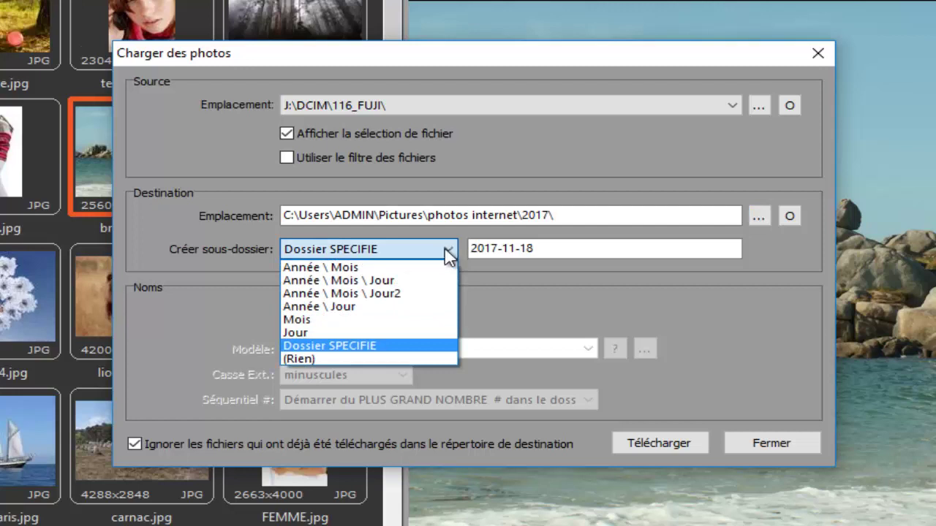
pyautogui.click(321, 268)
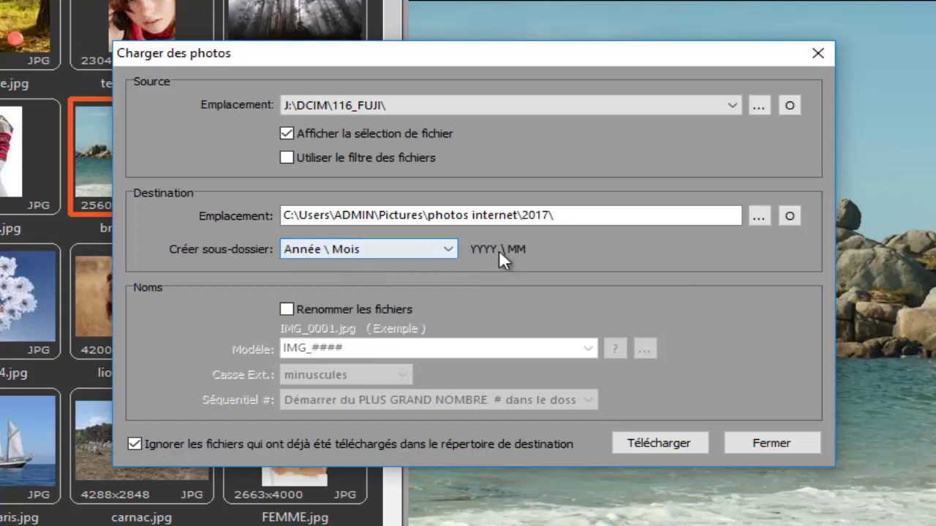
pyautogui.click(449, 253)
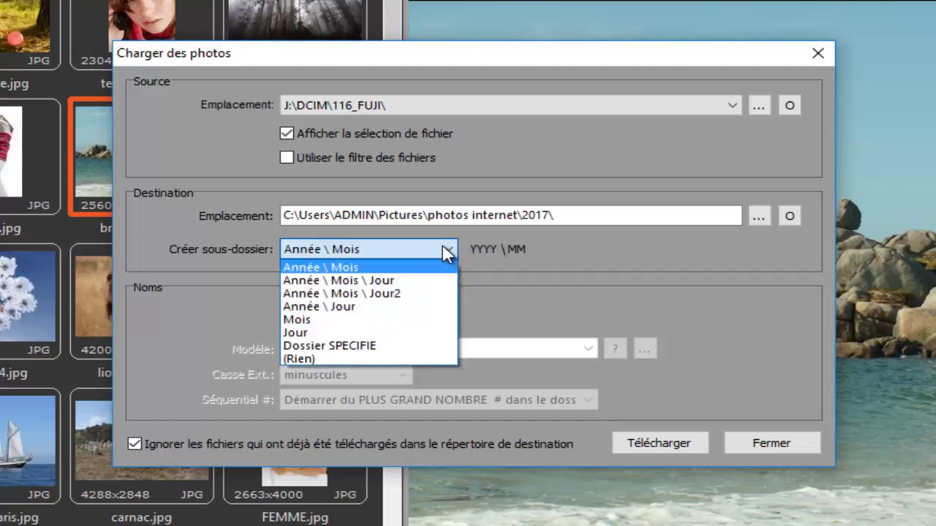
pyautogui.click(350, 281)
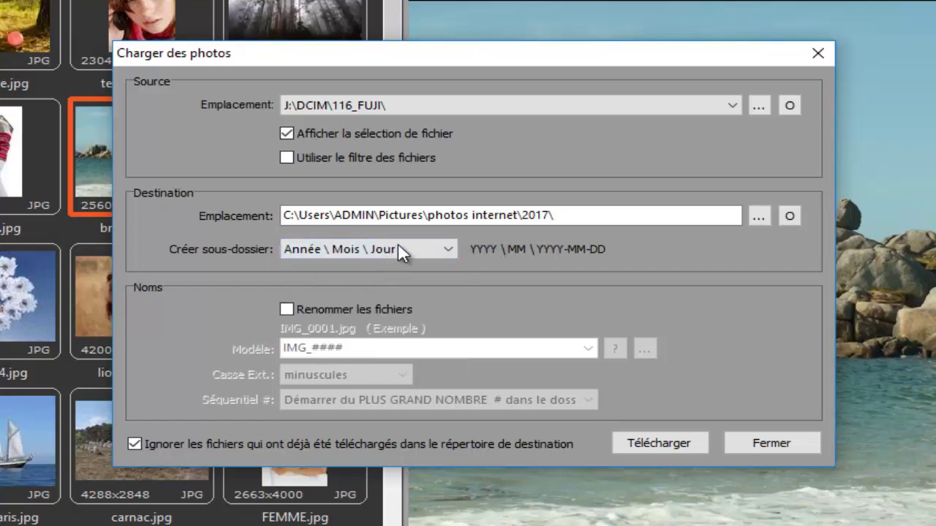
pyautogui.click(436, 251)
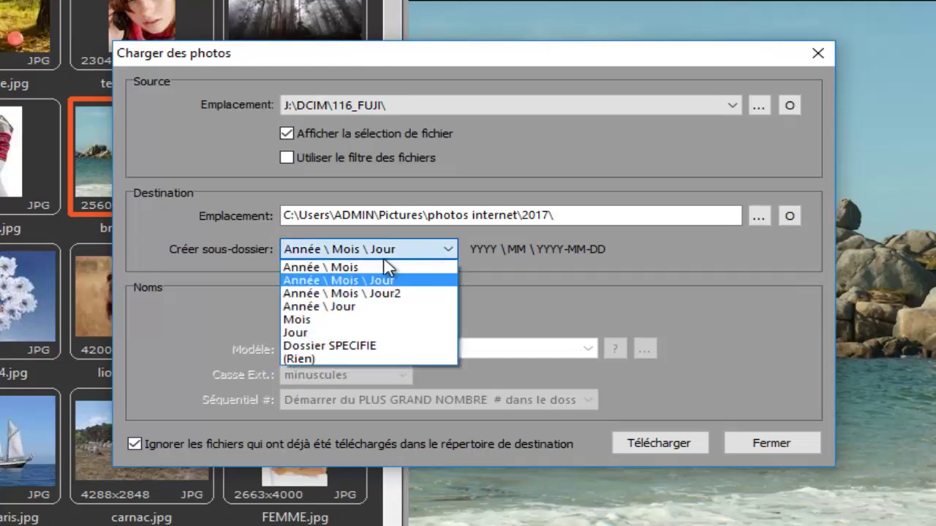
pyautogui.click(313, 346)
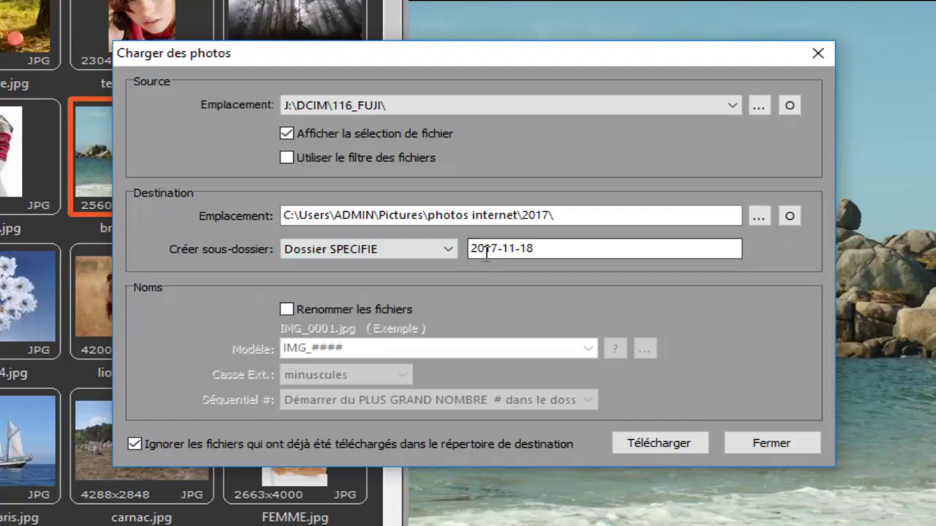
pyautogui.click(445, 249)
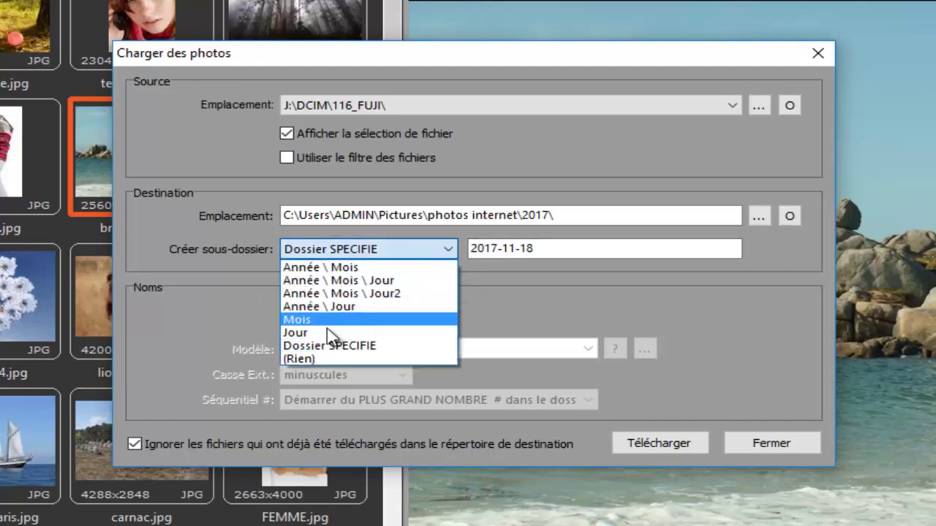
pyautogui.click(321, 294)
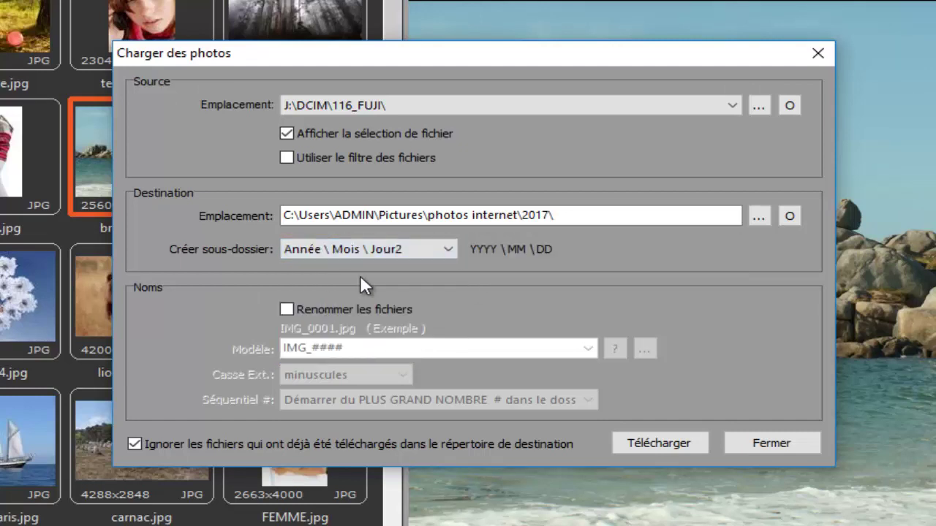
pyautogui.click(458, 249)
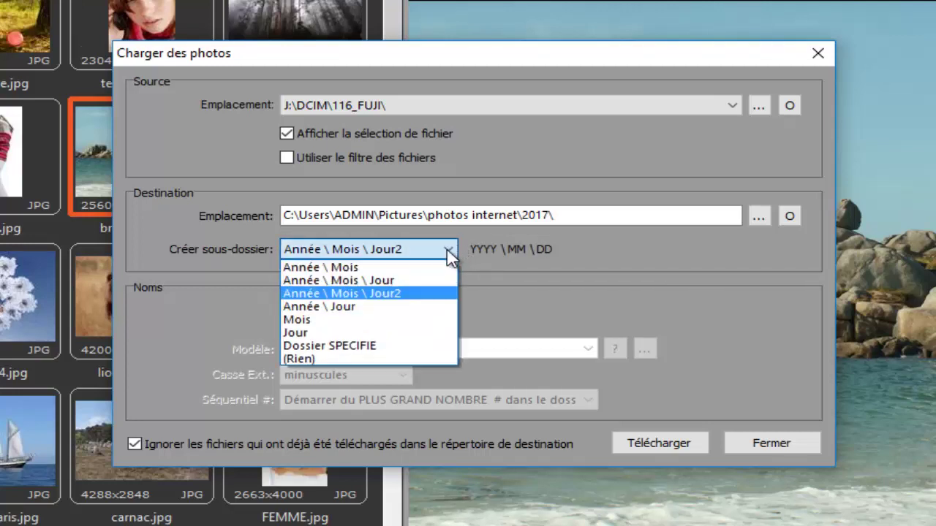
pyautogui.click(327, 348)
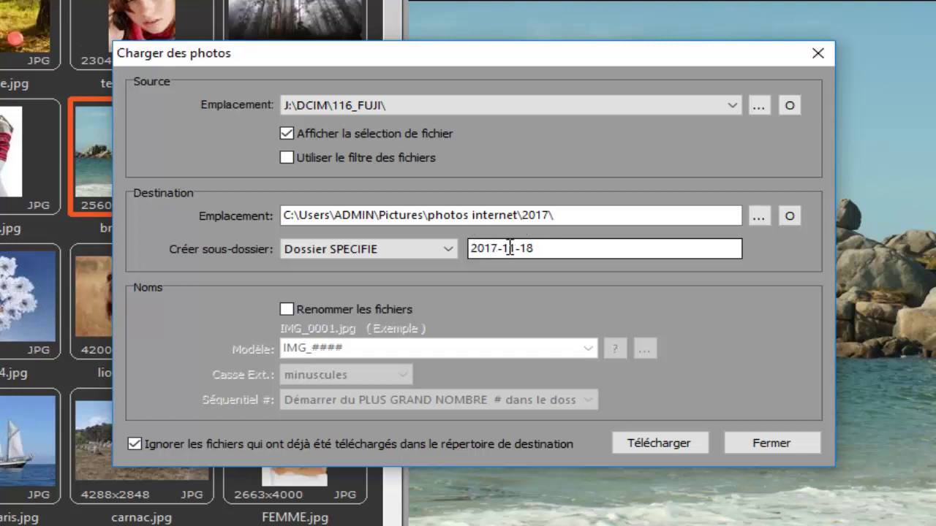
# Step: Add Groix after the date so the destination subfolder is named 2017-11-18 Groix
pyautogui.click(544, 249)
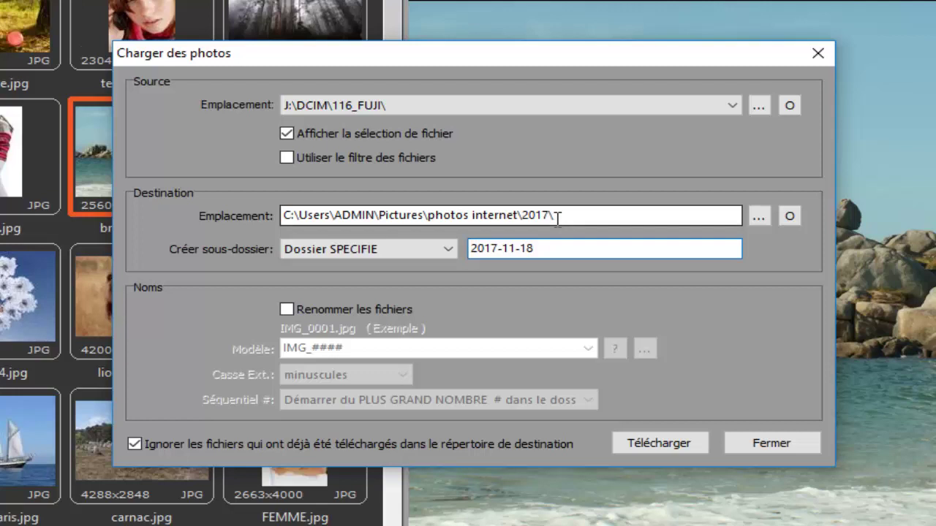
pyautogui.write('GRoix')
pyautogui.press('BackSpace')
pyautogui.press('BackSpace')
pyautogui.press('BackSpace')
pyautogui.press('BackSpace')
pyautogui.press('BackSpace')
pyautogui.press('BackSpace')
pyautogui.write('Groix')
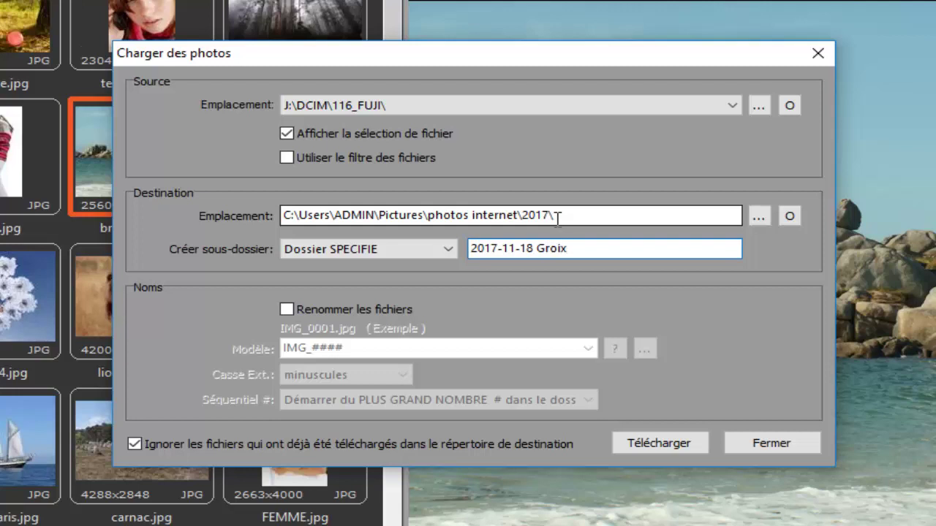
# Step: Try file renaming with the templates $Y-$M-$D_$H.$N.$S and $Y-$M-$D_####, and turn renaming back off
pyautogui.click(287, 309)
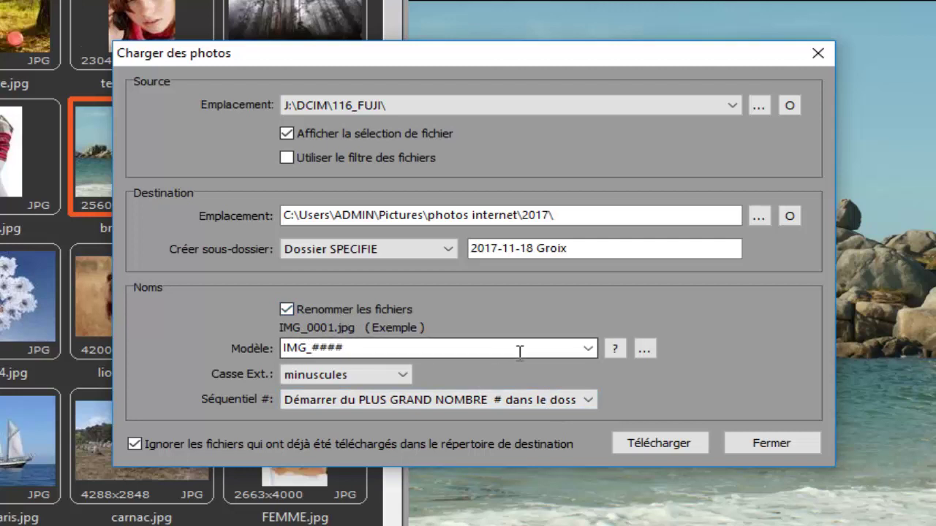
pyautogui.click(591, 348)
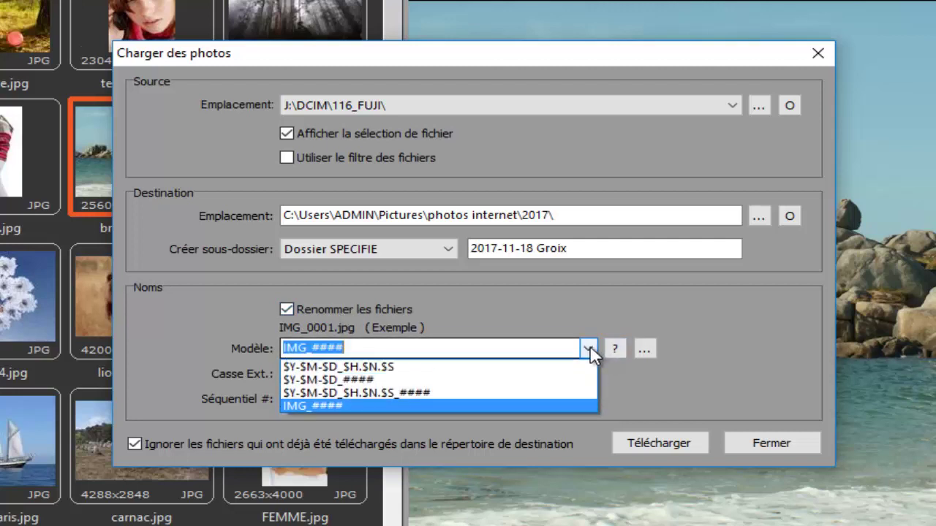
pyautogui.click(361, 367)
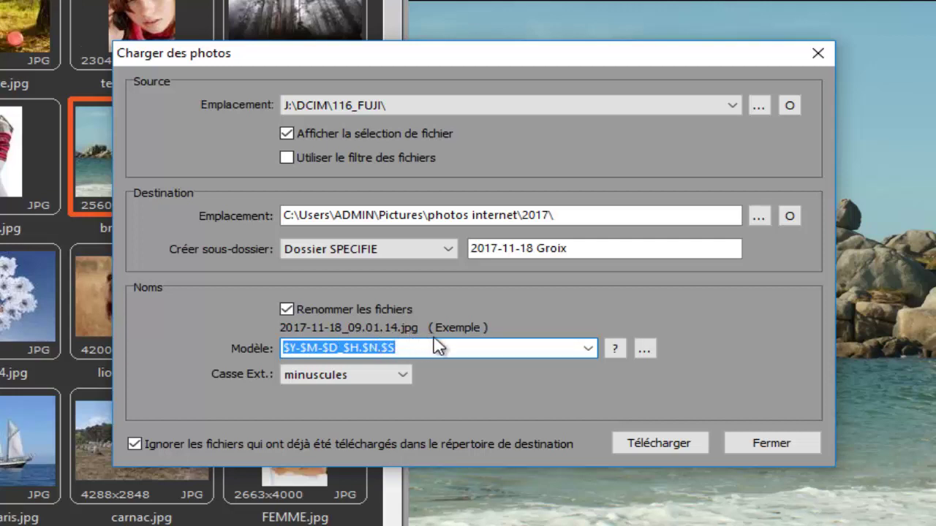
pyautogui.click(591, 349)
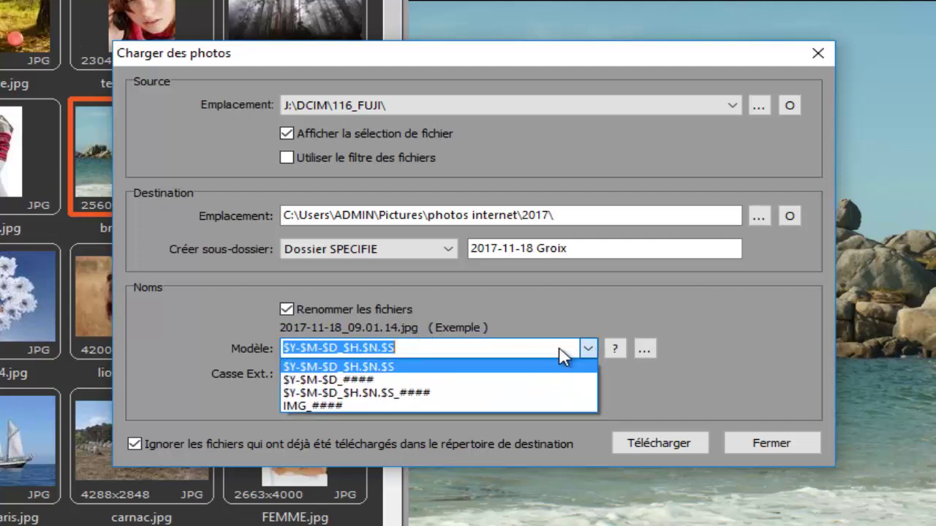
pyautogui.click(376, 381)
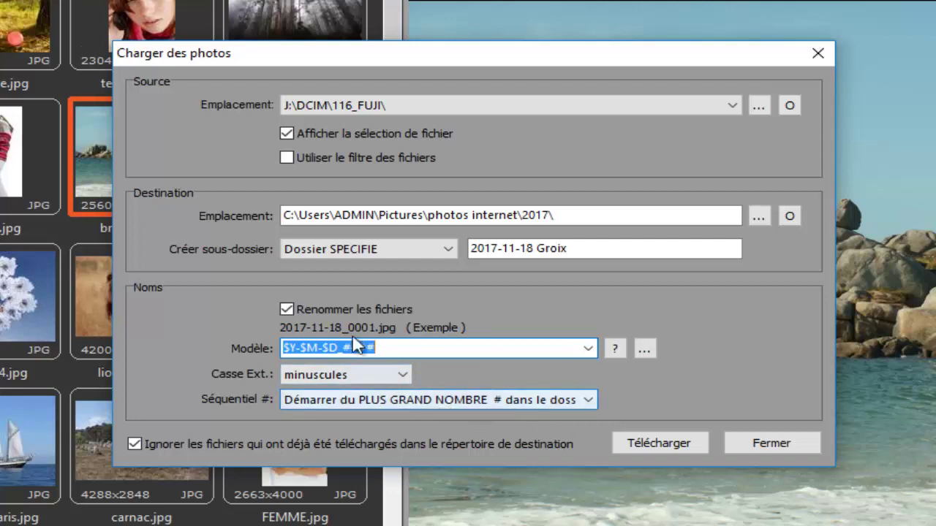
pyautogui.click(288, 309)
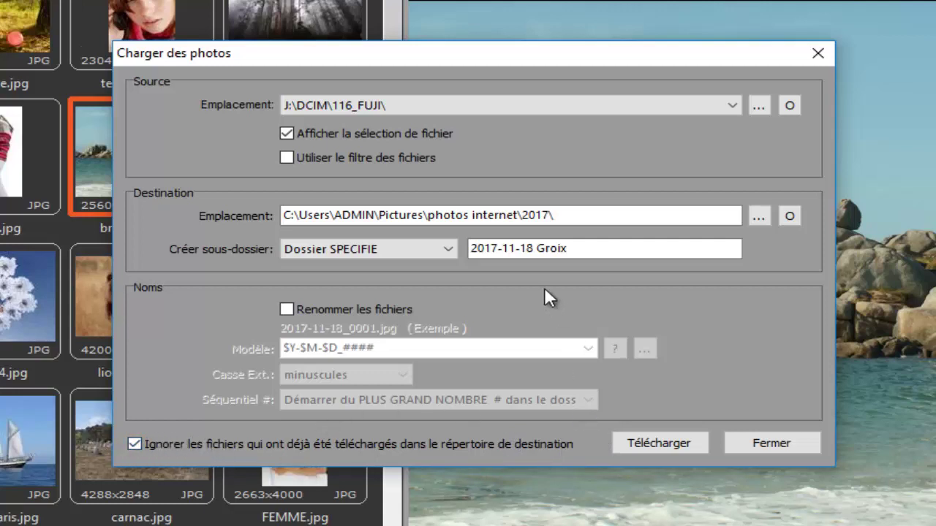
# Step: Start the photo download and select every file on the card from DSCF6614.JPG through DSCF6749.JPG
pyautogui.click(663, 443)
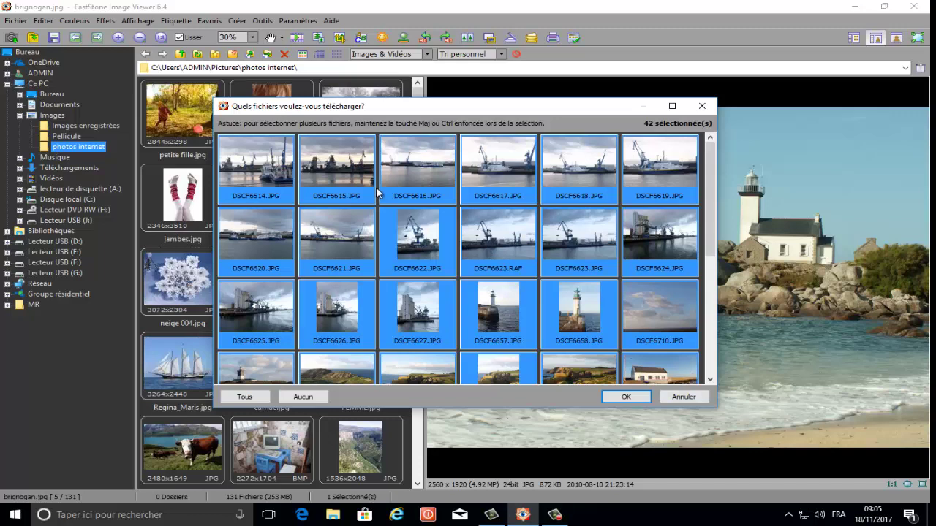
pyautogui.click(652, 169)
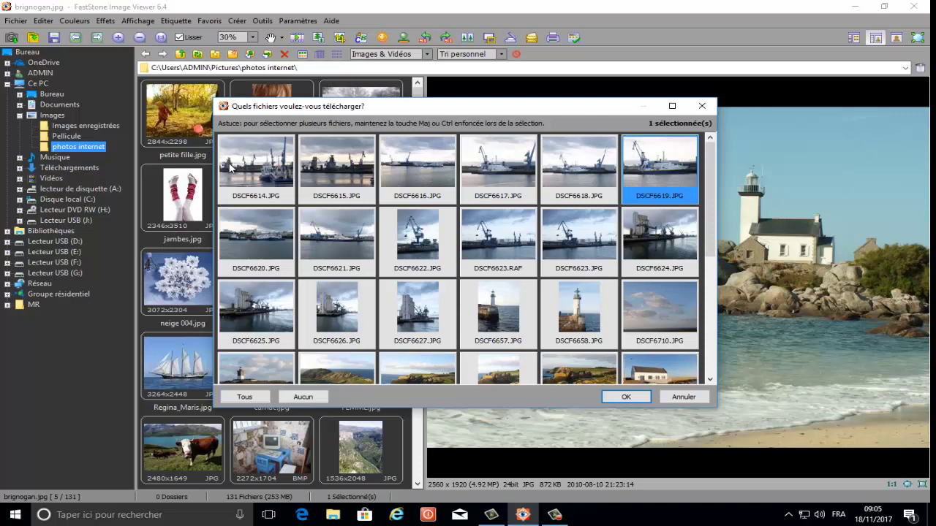
pyautogui.click(255, 170)
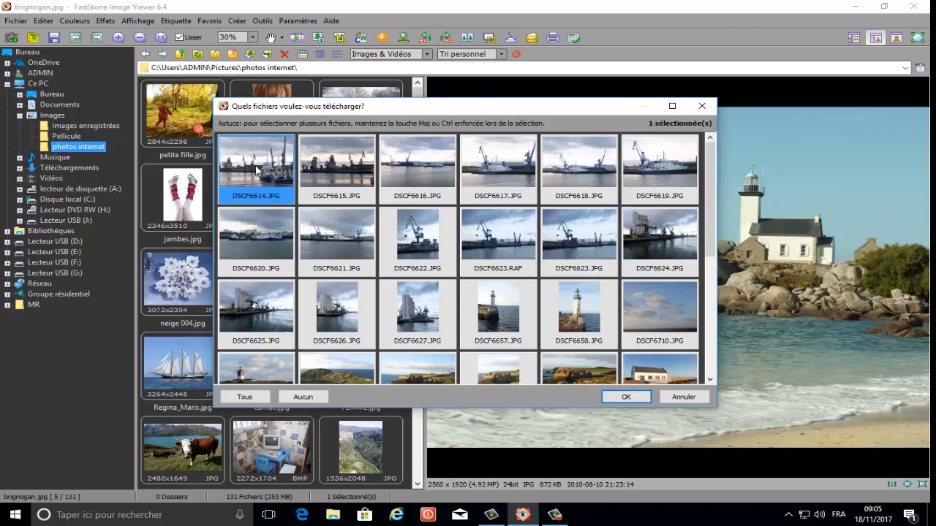
pyautogui.moveTo(709, 209); pyautogui.dragTo(731, 356)
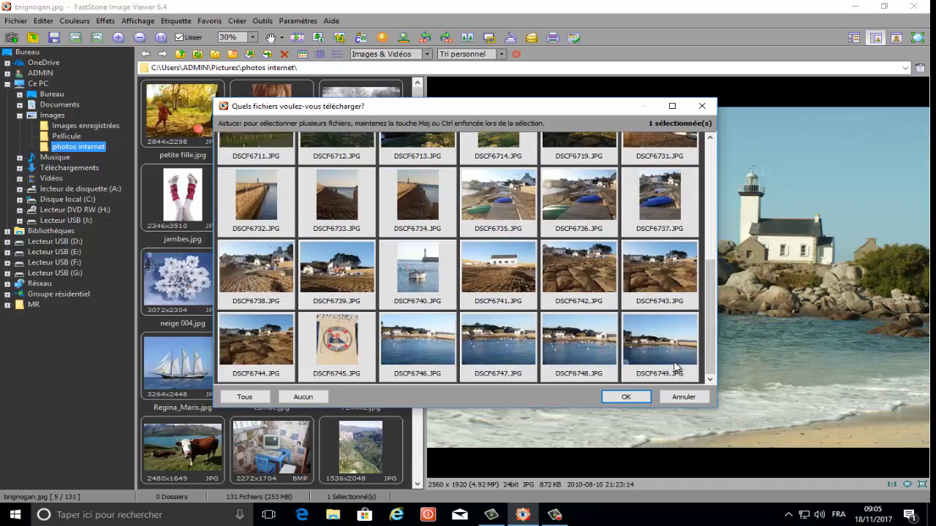
pyautogui.keyDown('shift'); pyautogui.click(662, 343); pyautogui.keyUp('shift')
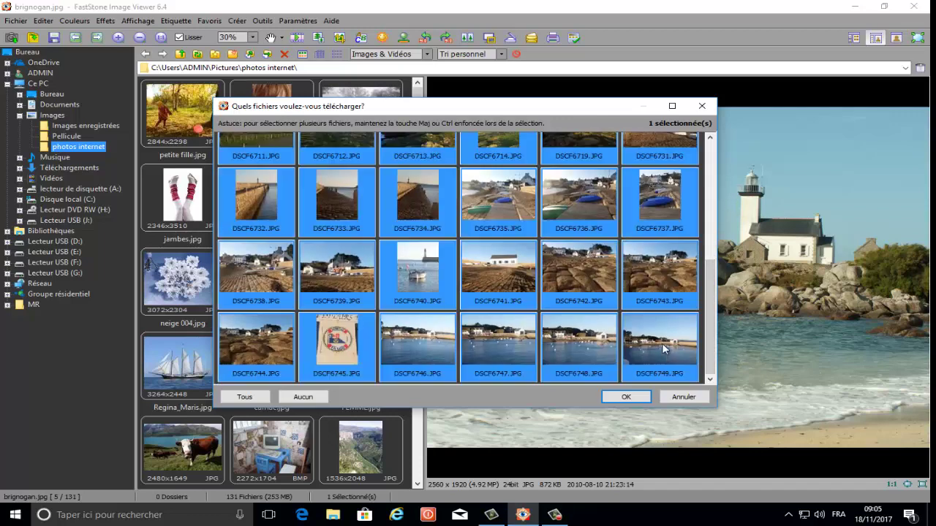
# Step: Download the selected photos, creating the 2017-11-18 Groix destination folder, and close the transfer report to browse the downloaded images
pyautogui.click(625, 397)
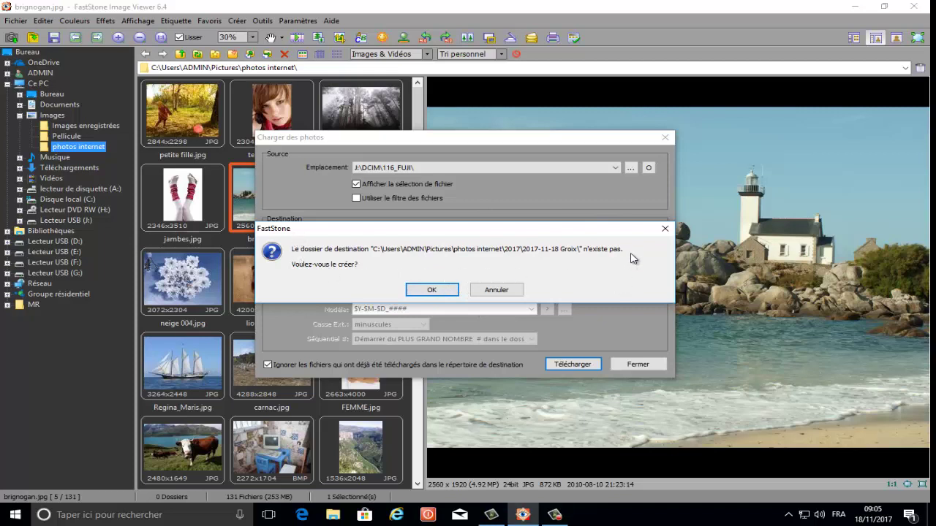
pyautogui.click(432, 290)
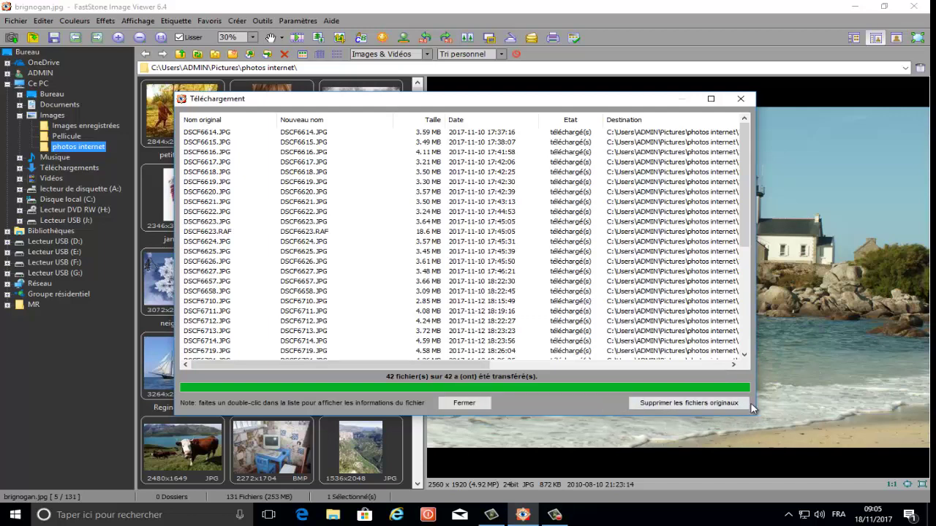
pyautogui.click(464, 403)
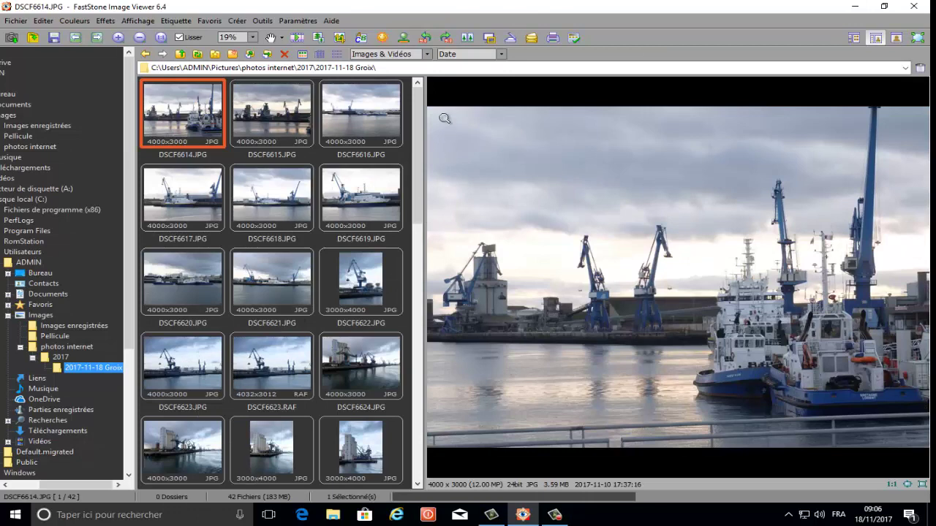
pyautogui.moveTo(422, 117); pyautogui.dragTo(395, 434)
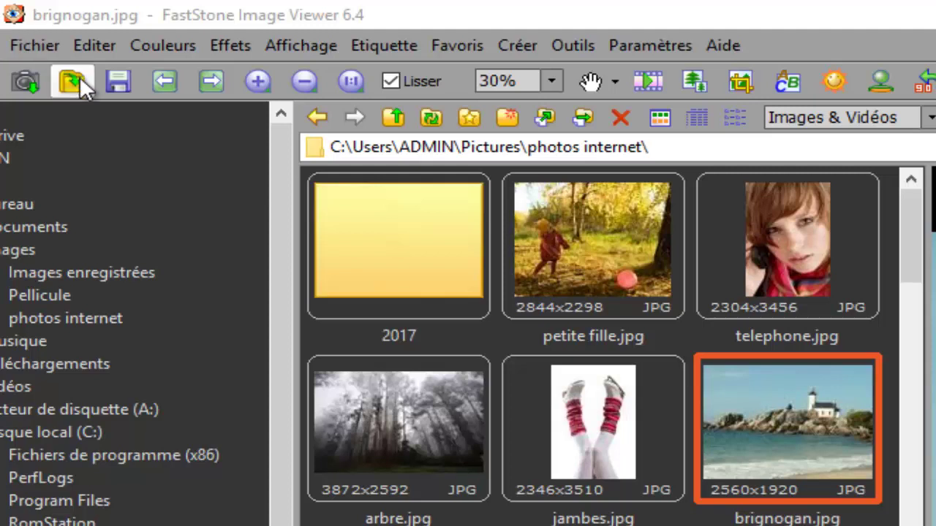
# Step: Open the image aigle 002 from the photos internet folder
pyautogui.click(29, 50)
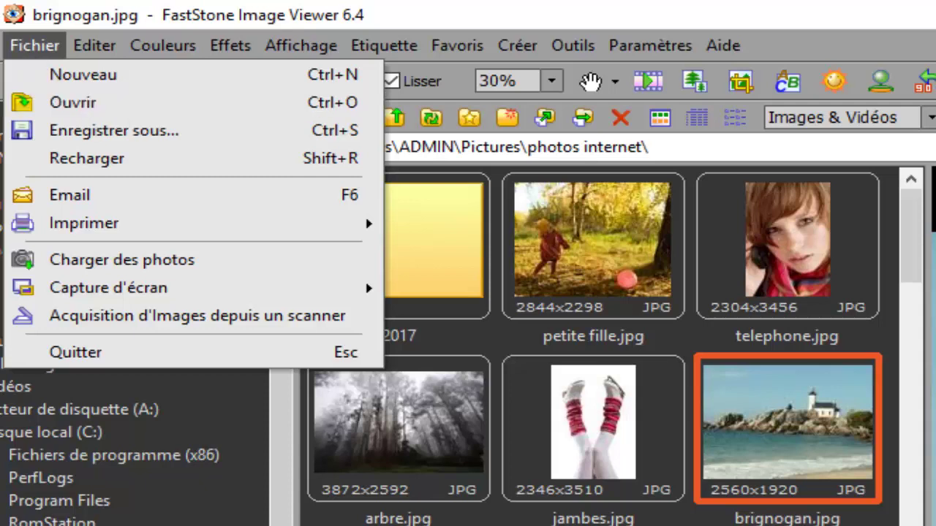
pyautogui.click(749, 147)
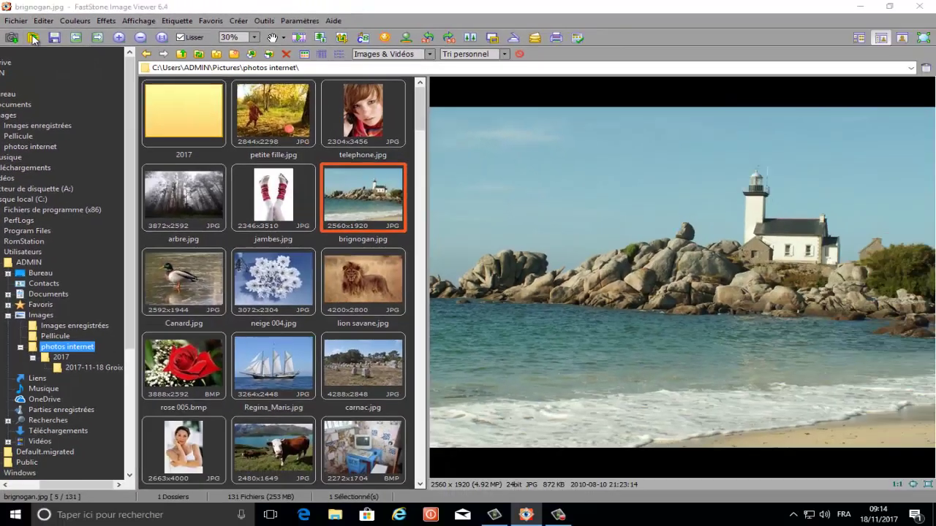
pyautogui.click(33, 38)
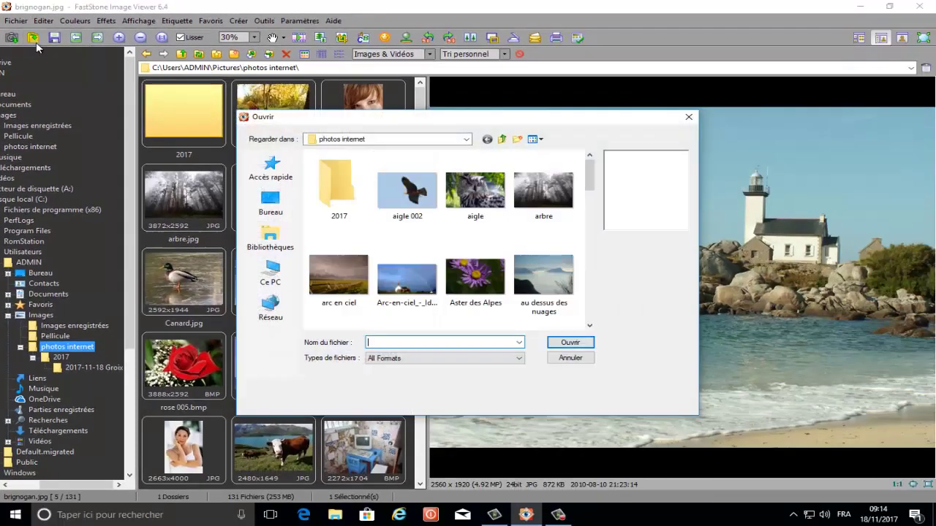
pyautogui.click(402, 201)
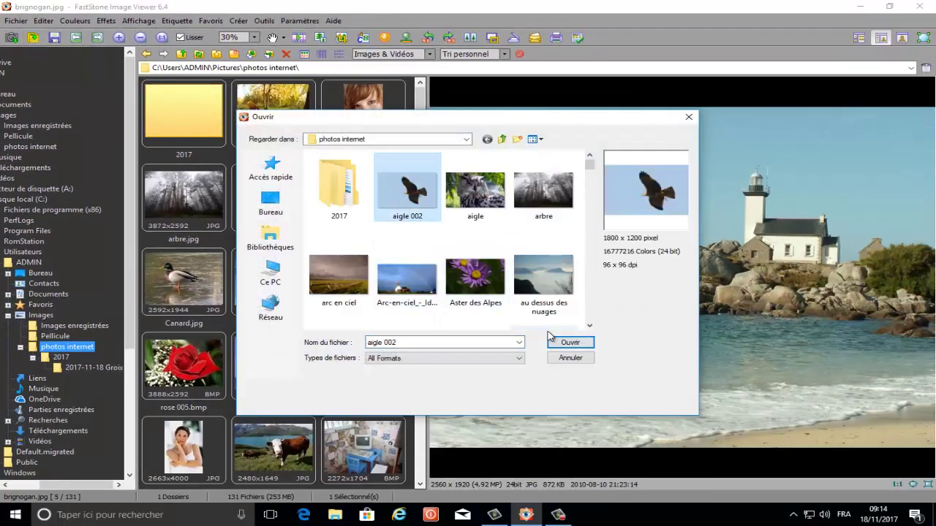
pyautogui.click(570, 344)
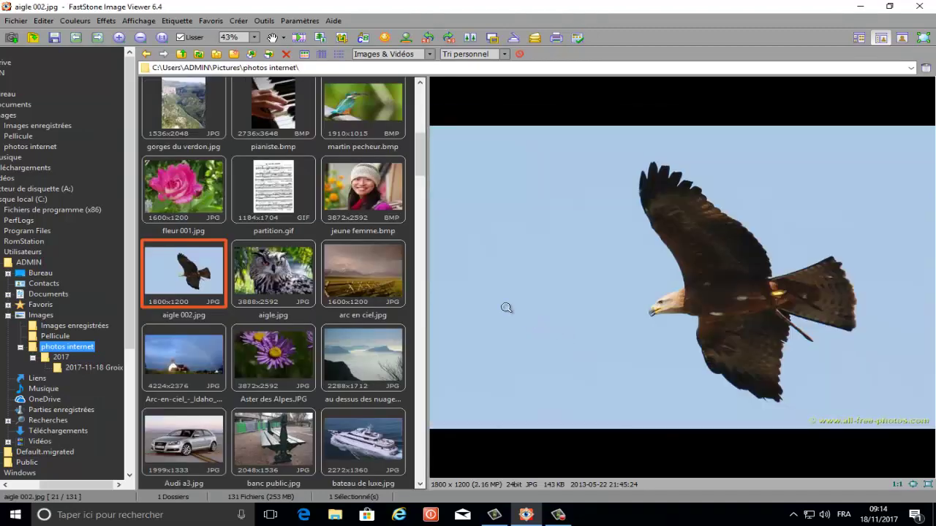
# Step: Save a copy of lion savane.jpg in the photos internet folder as lion savane 01 in JPEG format
pyautogui.scroll(1, 422, 152)
pyautogui.moveTo(419, 148); pyautogui.dragTo(413, 87)
pyautogui.scroll(-5, 422, 130)
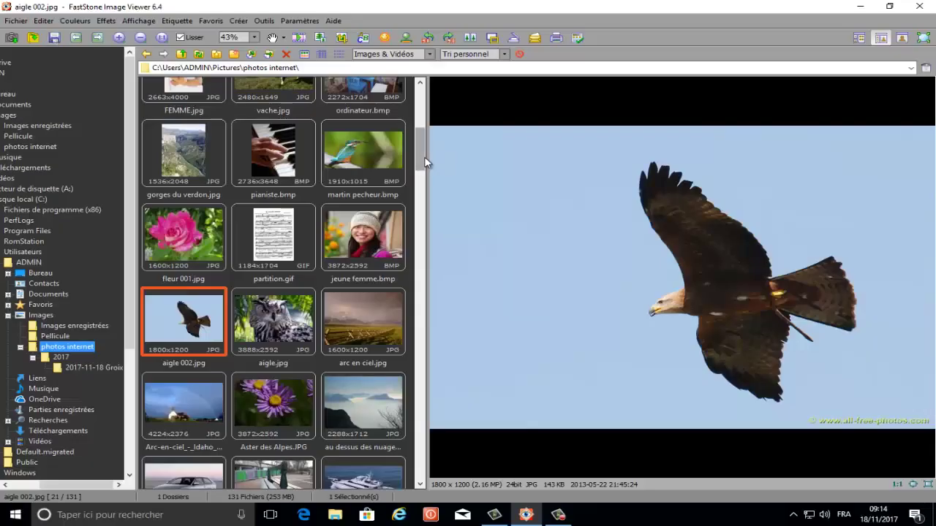
pyautogui.moveTo(421, 157); pyautogui.dragTo(406, 88)
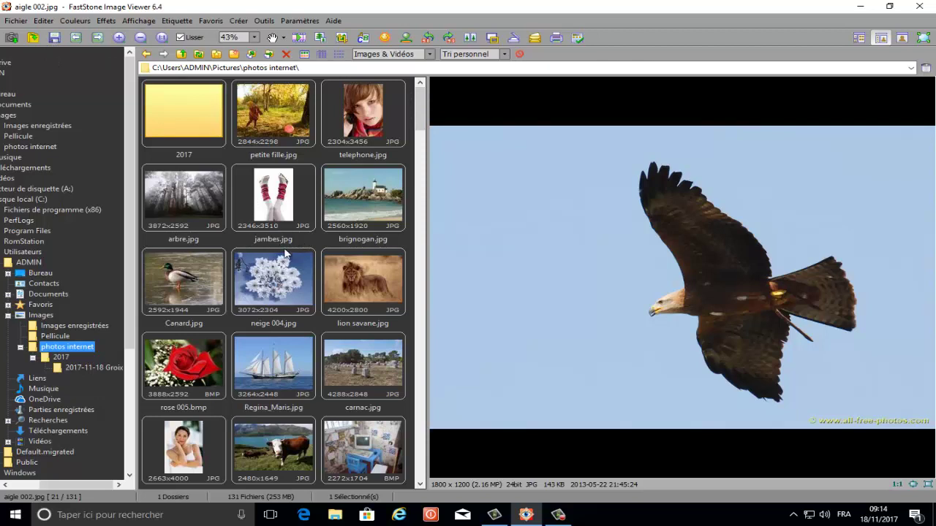
pyautogui.click(377, 276)
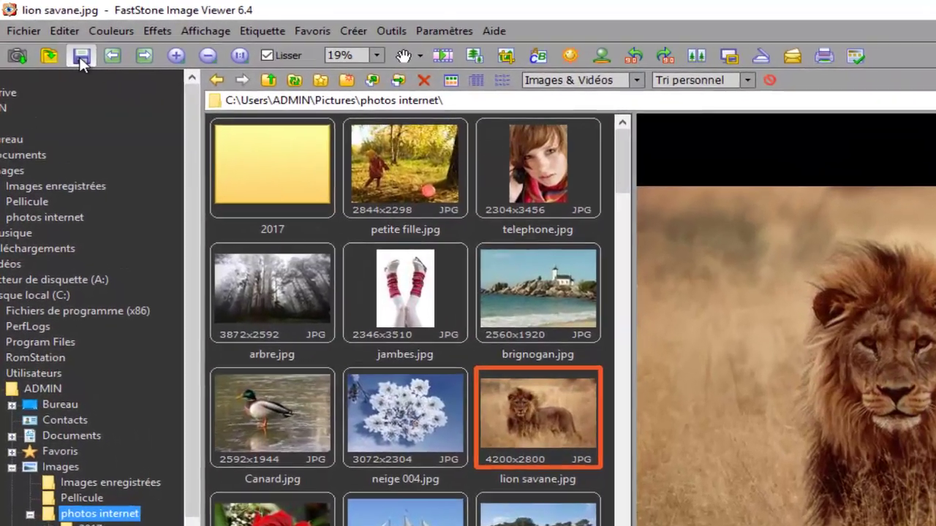
pyautogui.click(54, 38)
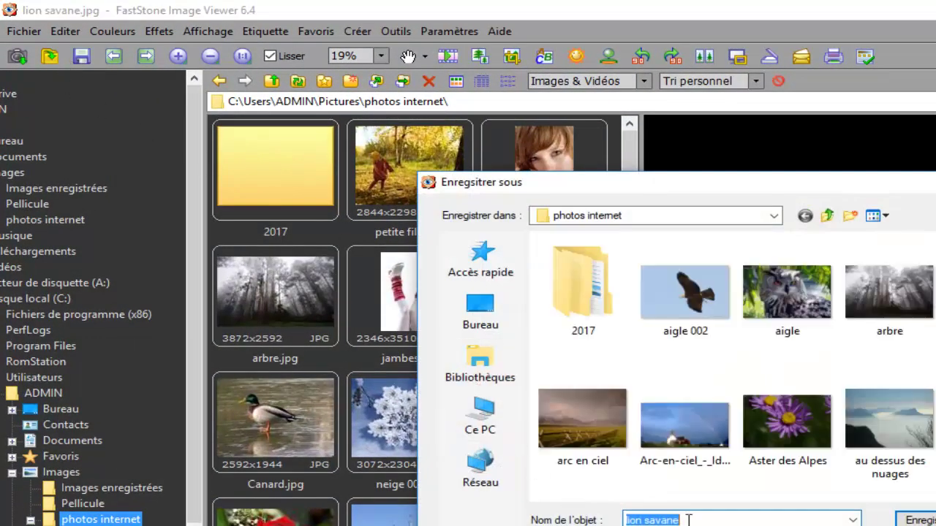
pyautogui.click(688, 520)
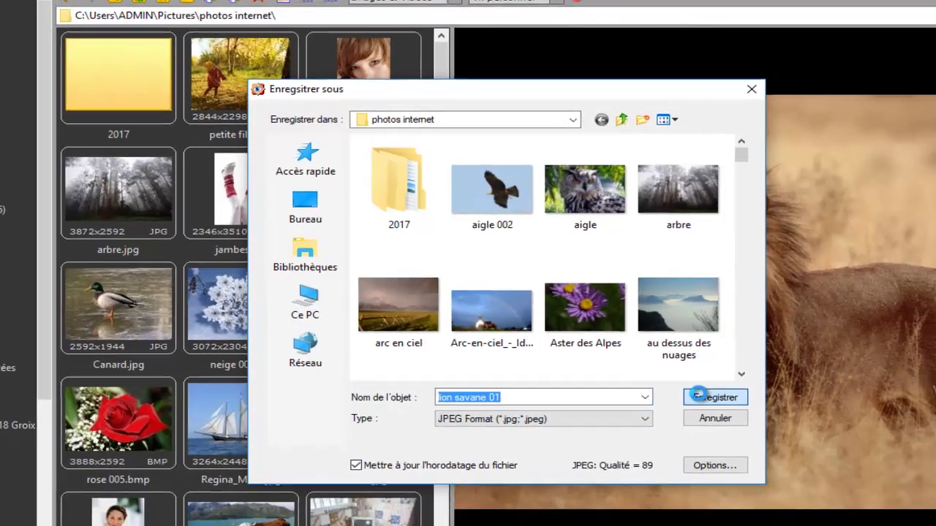
pyautogui.click(746, 416)
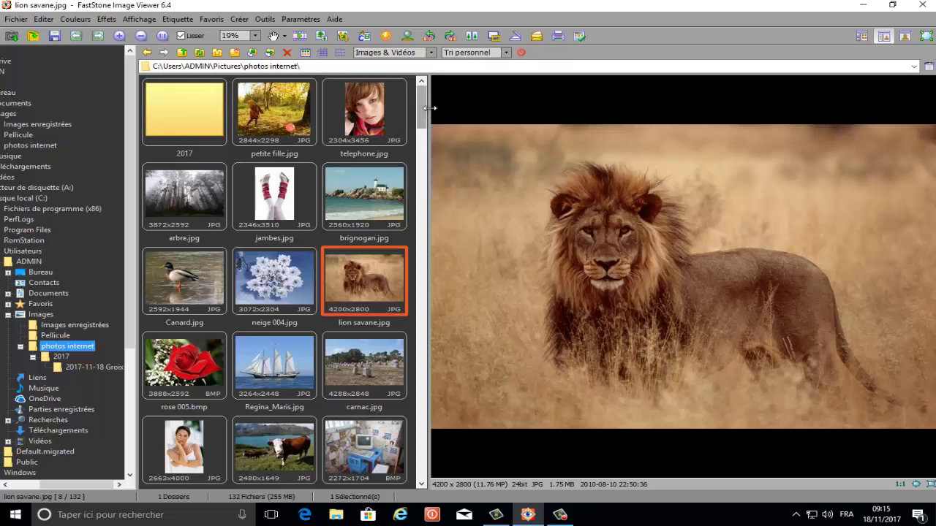
# Step: Browse the folder's thumbnails, show the image preceding lion savane.jpg and return to lion savane.jpg
pyautogui.moveTo(422, 114); pyautogui.dragTo(417, 481)
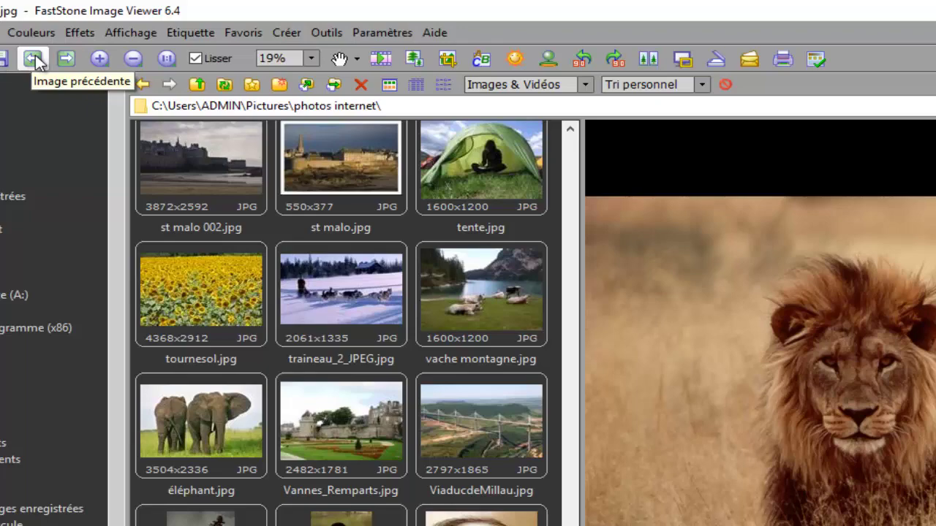
pyautogui.click(35, 55)
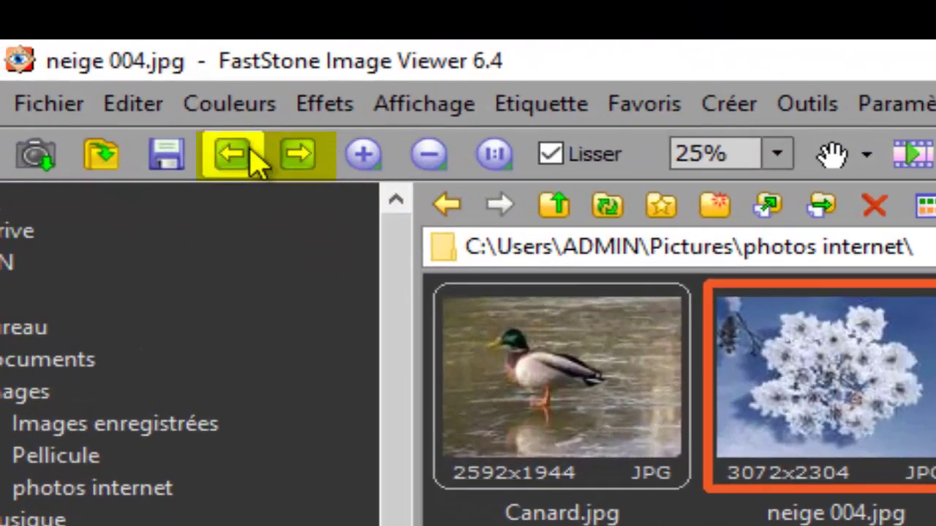
pyautogui.click(315, 157)
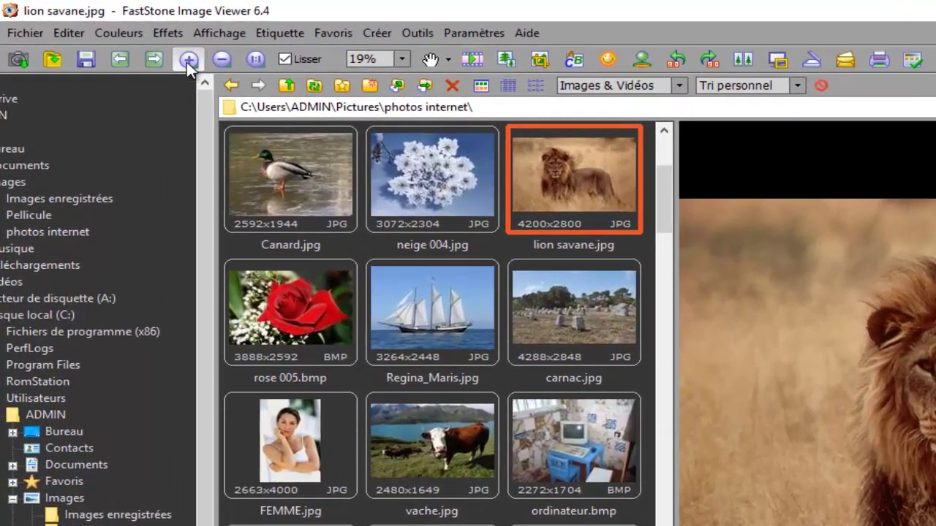
# Step: Zoom lion savane.jpg in to 40%, back out to 30%, and display it at actual size
pyautogui.click(188, 60)
pyautogui.click(188, 60)
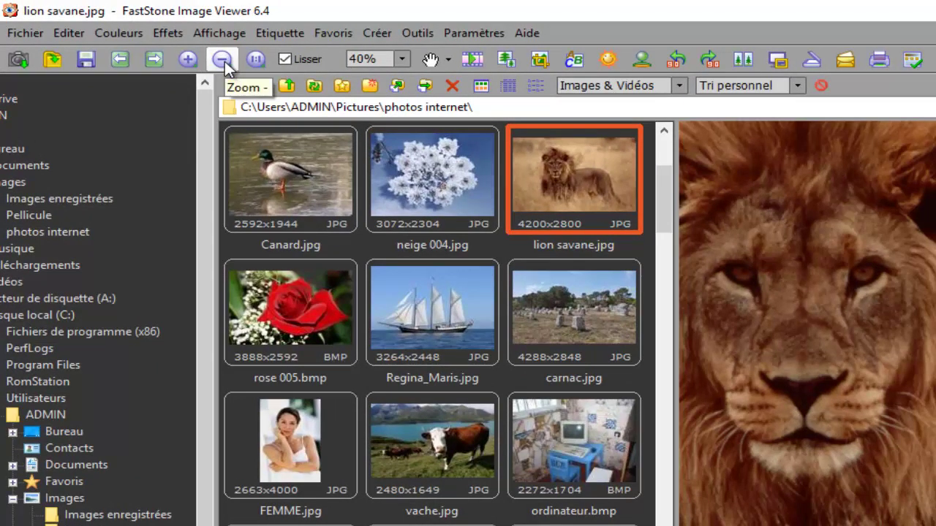
pyautogui.click(223, 60)
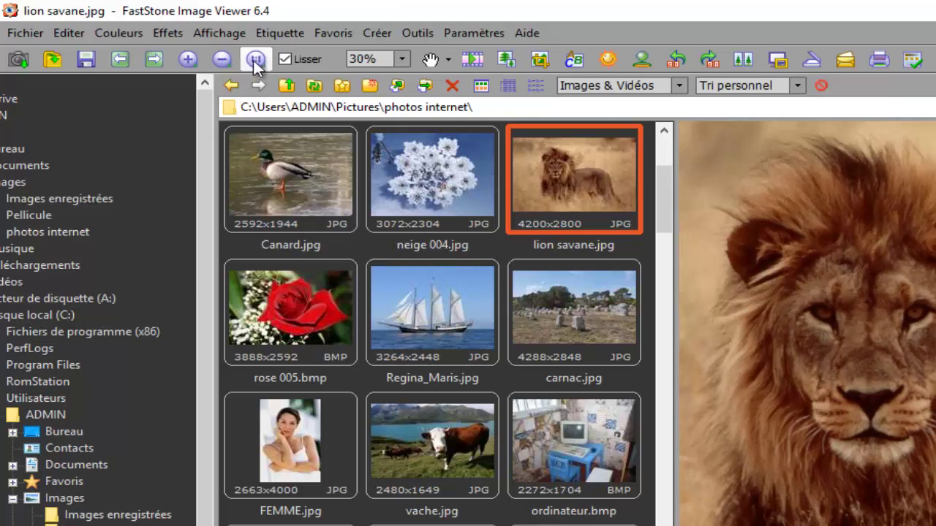
pyautogui.click(256, 63)
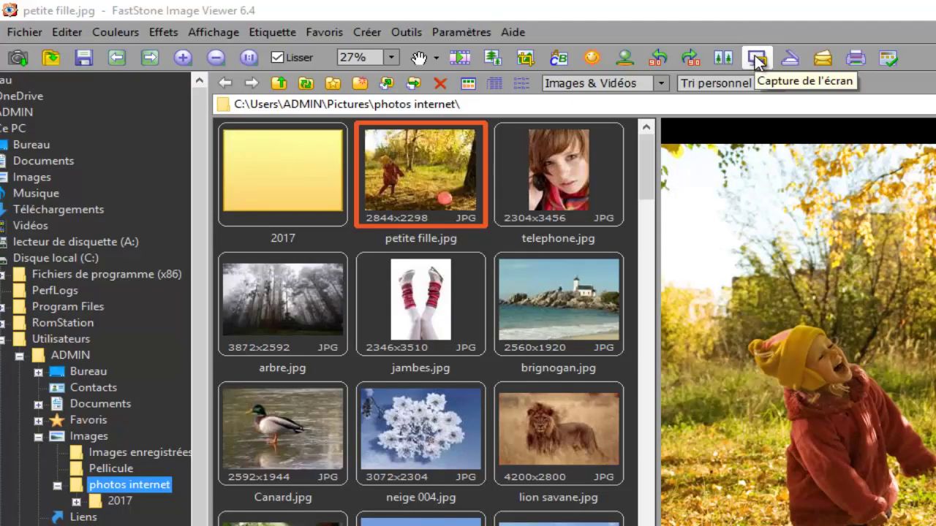
# Step: Set the image viewer as the screen capture destination and capture the entire screen showing the franceinfo page
pyautogui.click(33, 32)
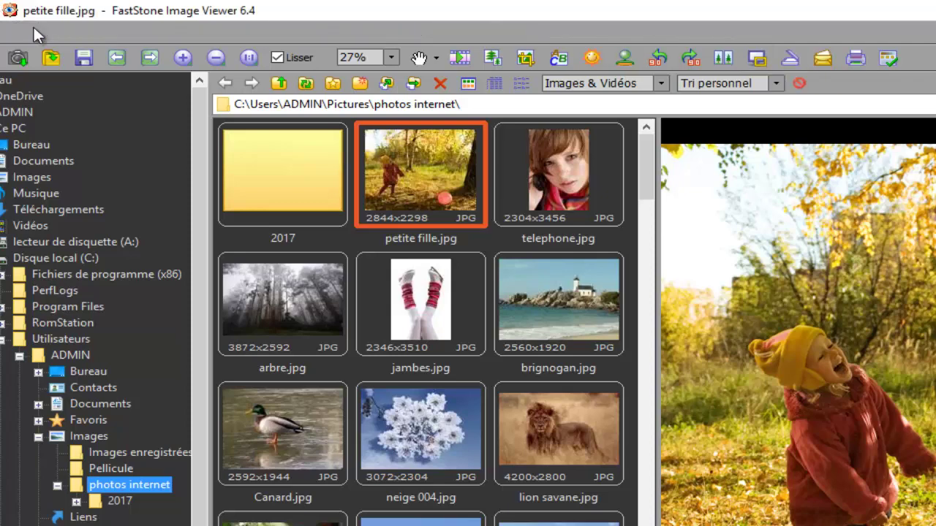
pyautogui.moveTo(129, 210)
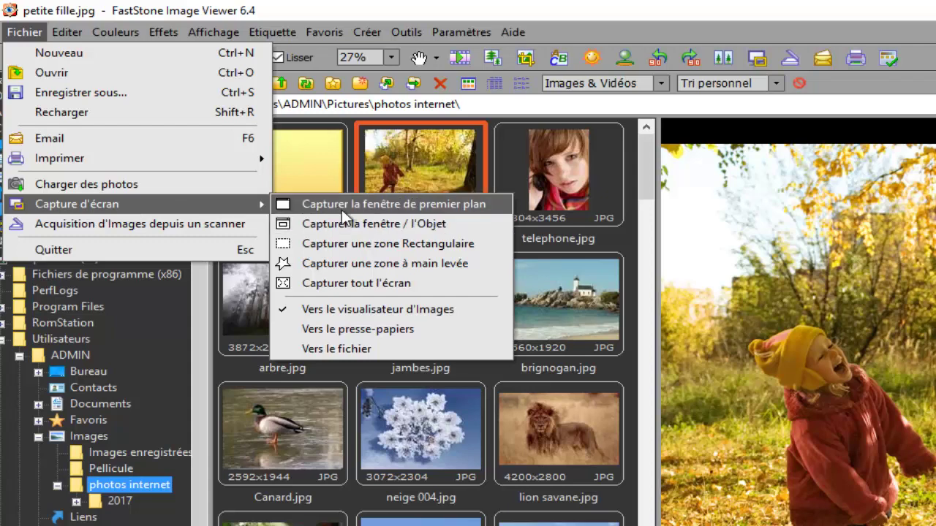
pyautogui.click(369, 311)
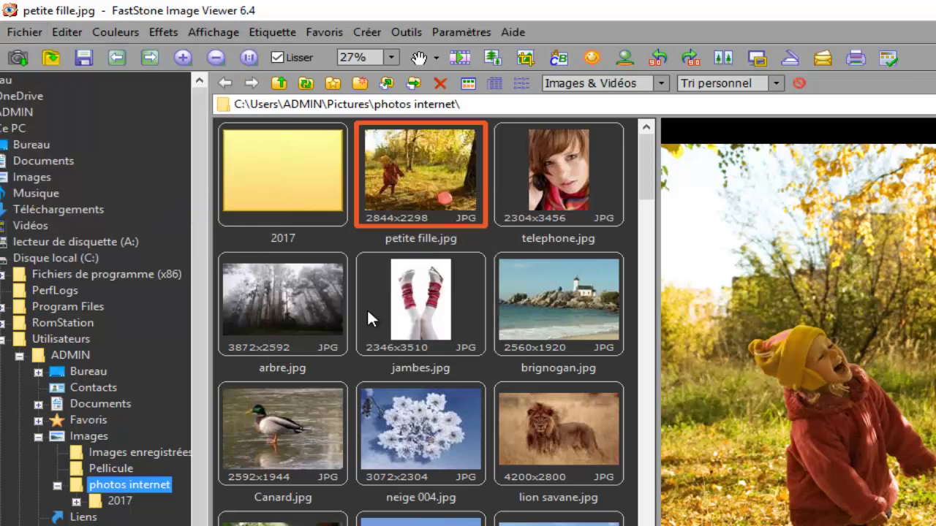
pyautogui.click(24, 32)
pyautogui.moveTo(129, 212)
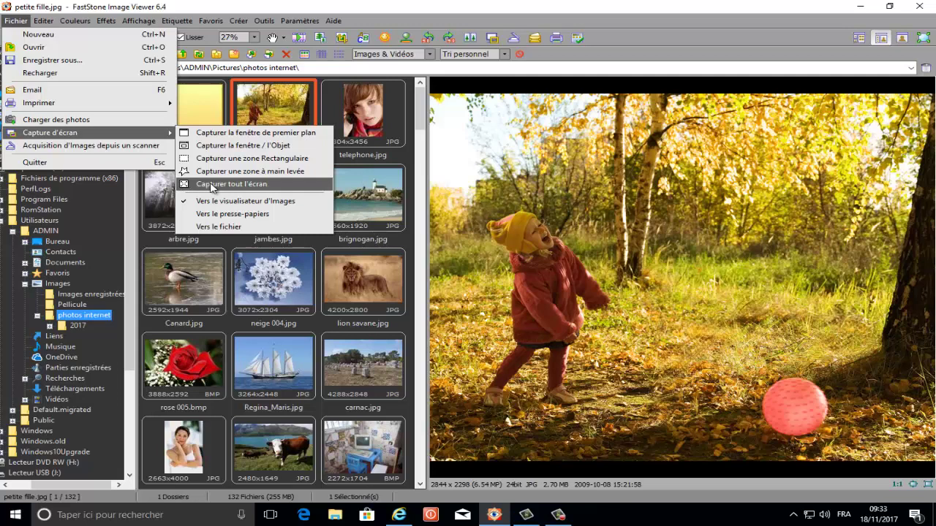
pyautogui.click(211, 187)
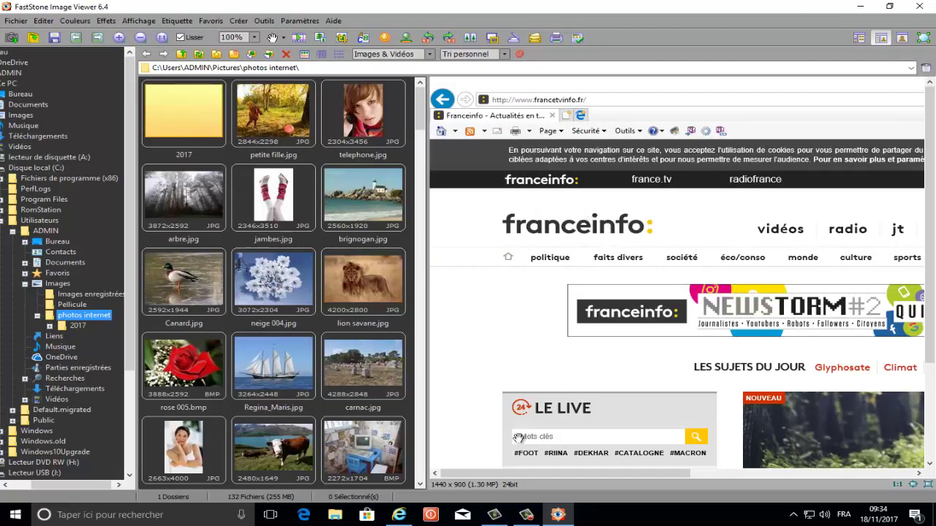
pyautogui.moveTo(509, 476); pyautogui.dragTo(507, 446)
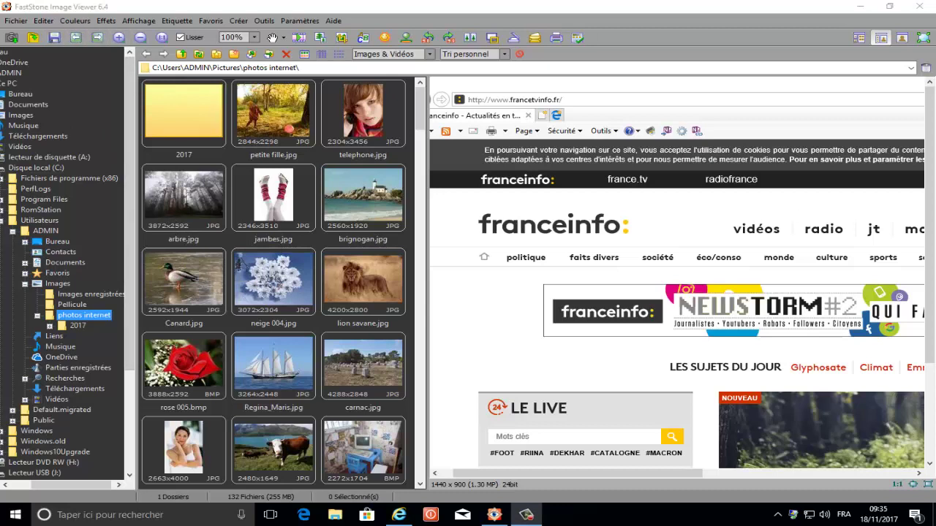
# Step: Save the captured screen in the photos internet folder as france info in JPEG format
pyautogui.click(16, 22)
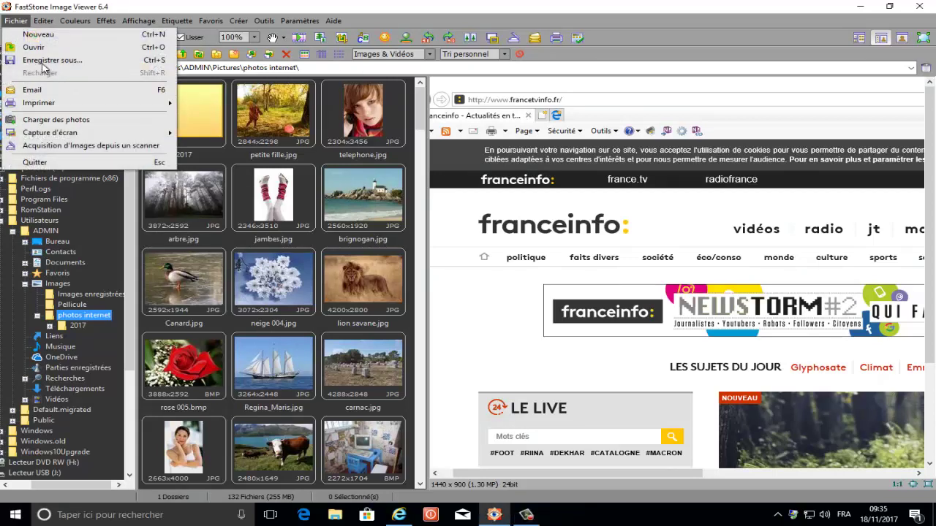
pyautogui.click(43, 60)
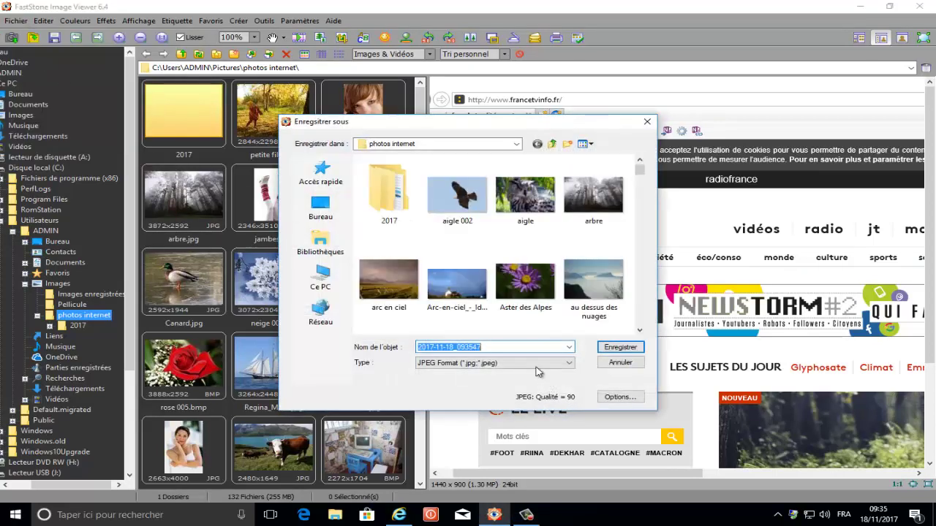
pyautogui.write('fran')
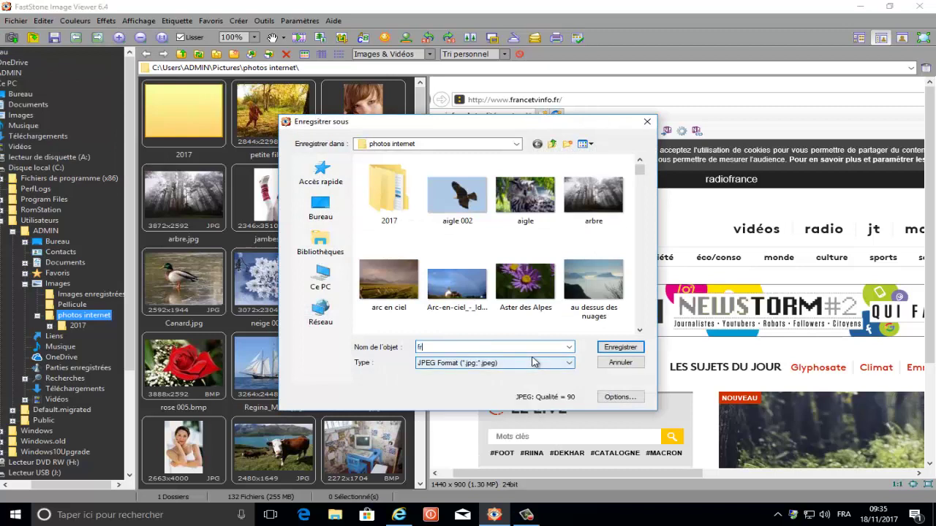
pyautogui.write('ce info')
pyautogui.click(627, 347)
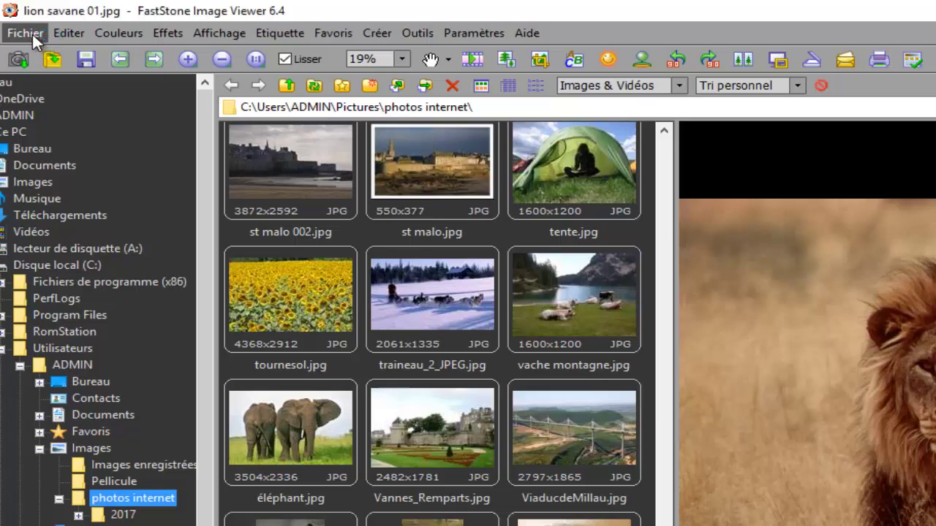
pyautogui.click(33, 36)
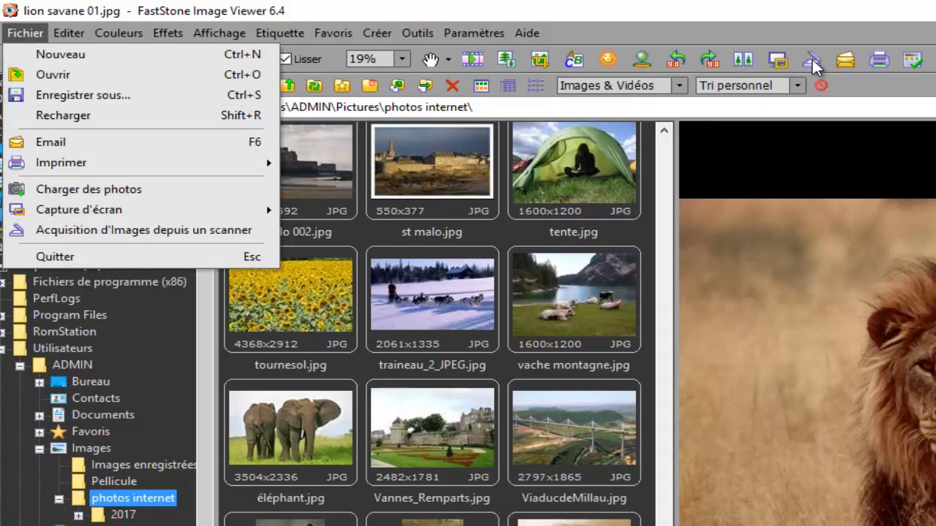
pyautogui.click(827, 38)
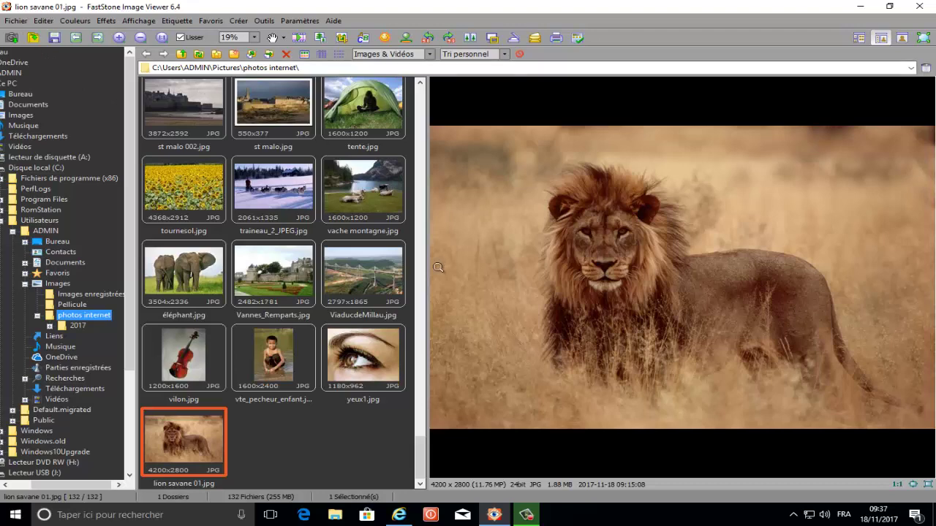
# Step: Open petite fille.jpg in the preview and draw a circular-mode selection of about 1240 x 1910 pixels around the girl
pyautogui.moveTo(423, 458); pyautogui.dragTo(424, 76)
pyautogui.click(287, 109)
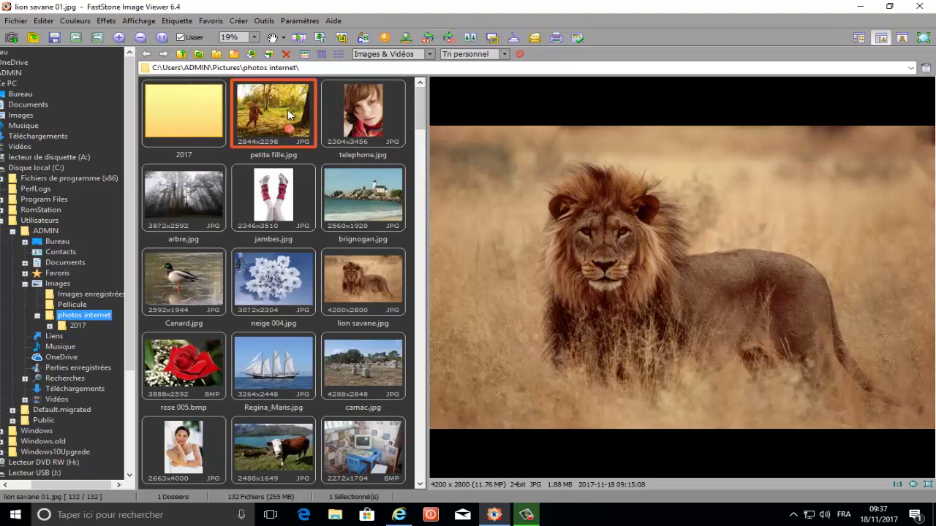
pyautogui.click(45, 20)
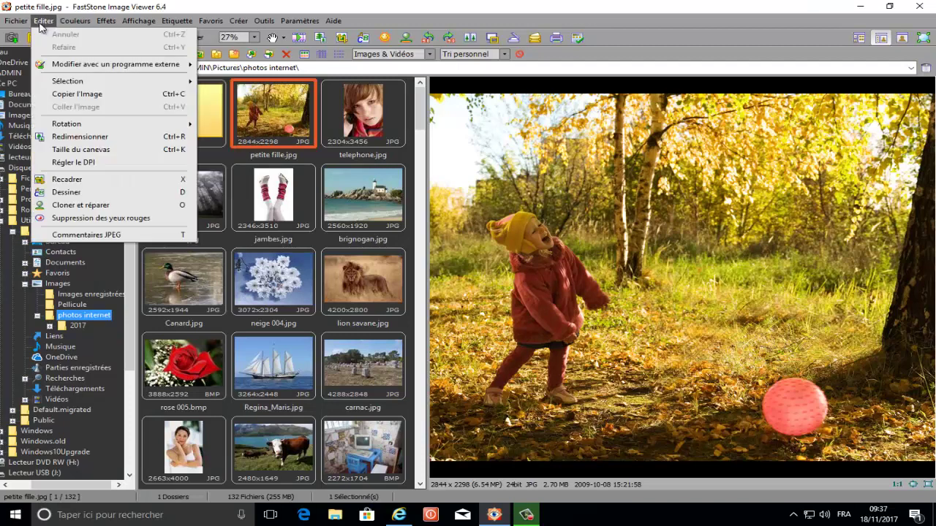
pyautogui.moveTo(84, 66)
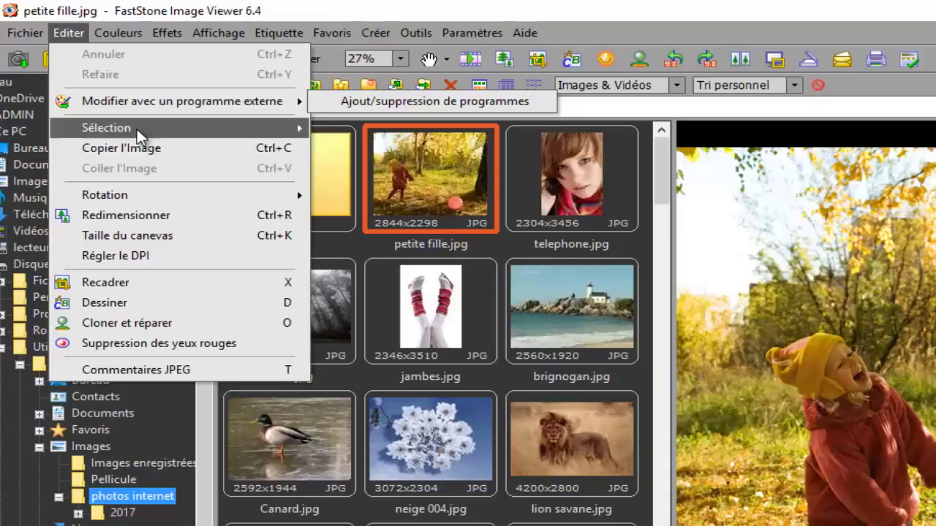
pyautogui.moveTo(135, 128)
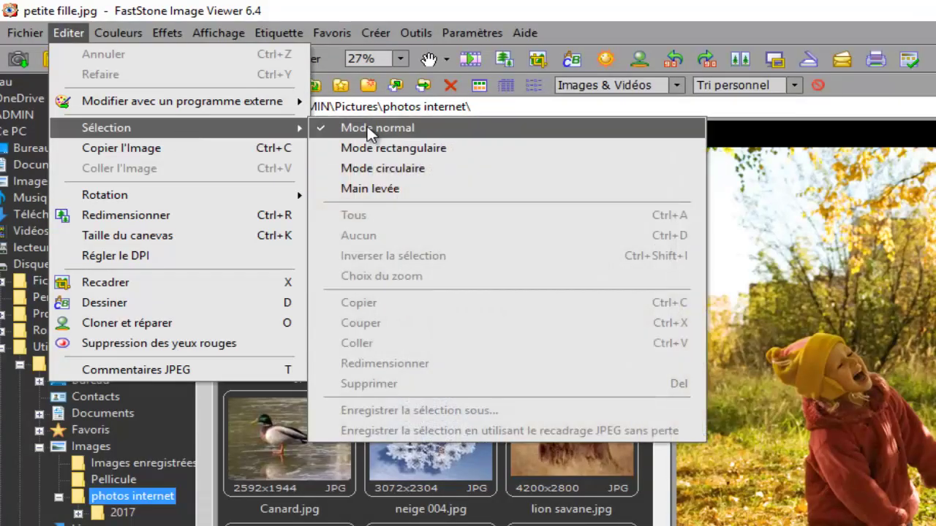
pyautogui.click(386, 170)
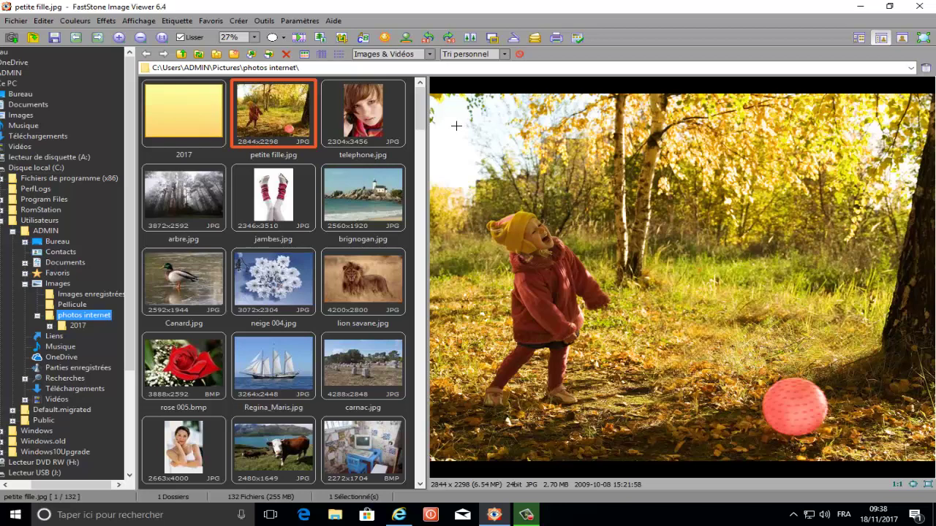
pyautogui.moveTo(469, 142); pyautogui.dragTo(678, 430)
# Step: Copy the oval selection of the girl and paste it into a new blank image
pyautogui.click(44, 21)
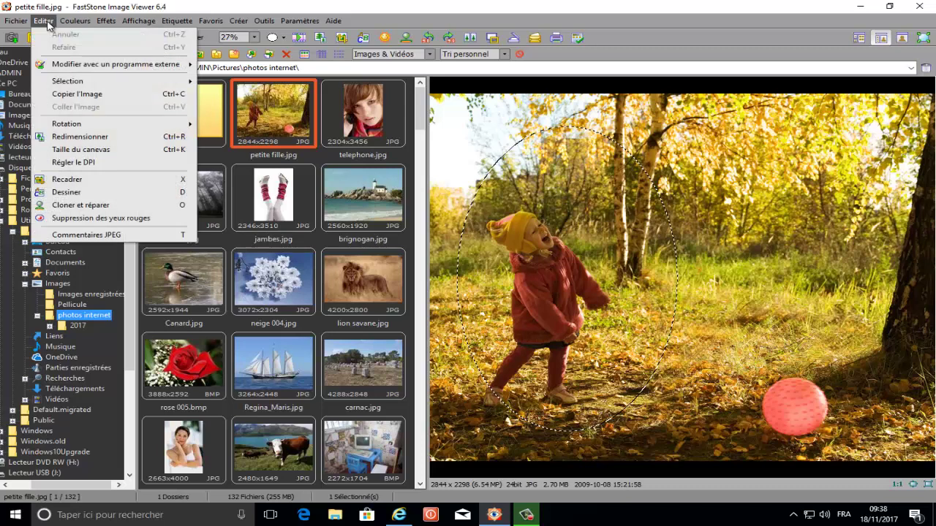
pyautogui.click(89, 98)
pyautogui.click(15, 20)
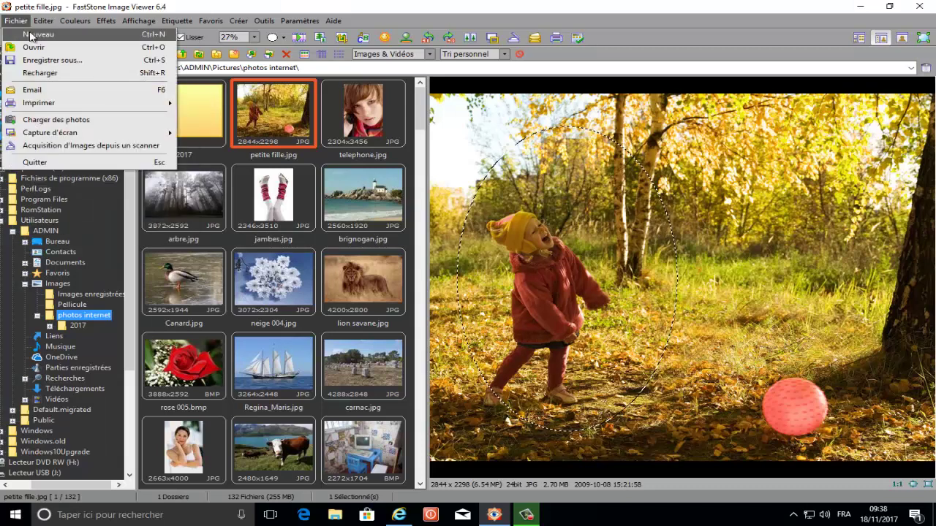
pyautogui.click(34, 38)
pyautogui.click(43, 21)
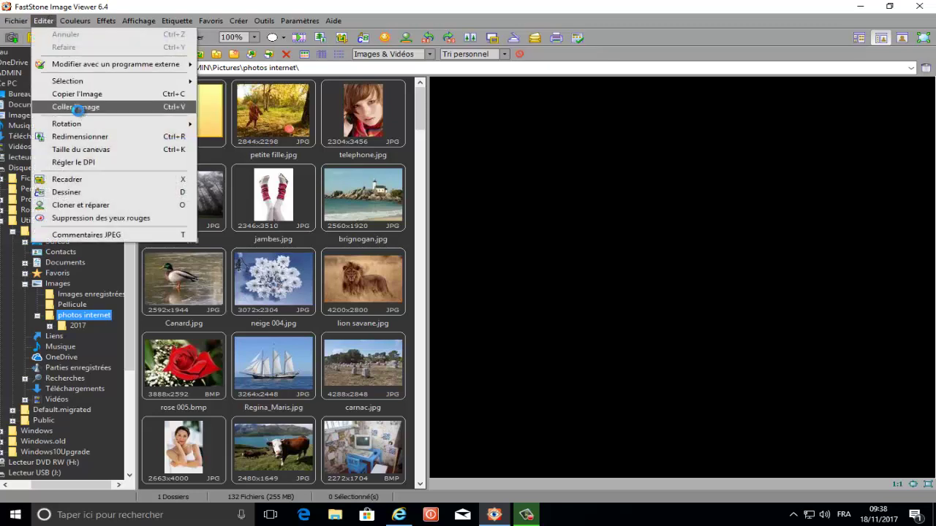
pyautogui.click(77, 107)
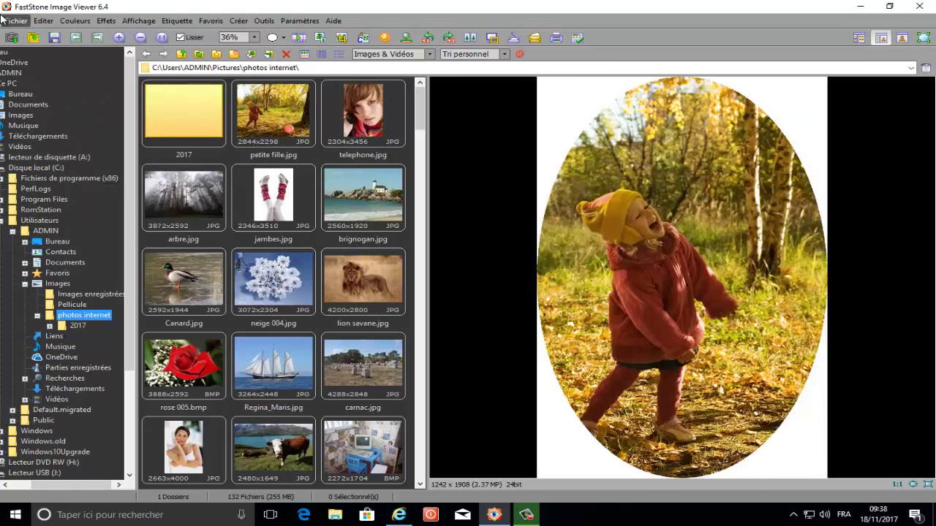
# Step: Save the pasted oval image in the photos internet folder as 001 test in JPEG format
pyautogui.click(55, 38)
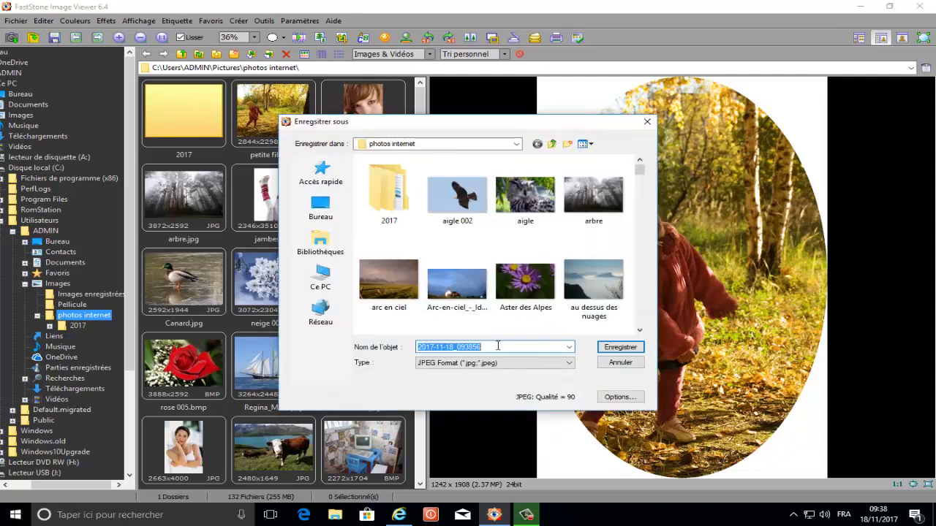
pyautogui.write('001 test')
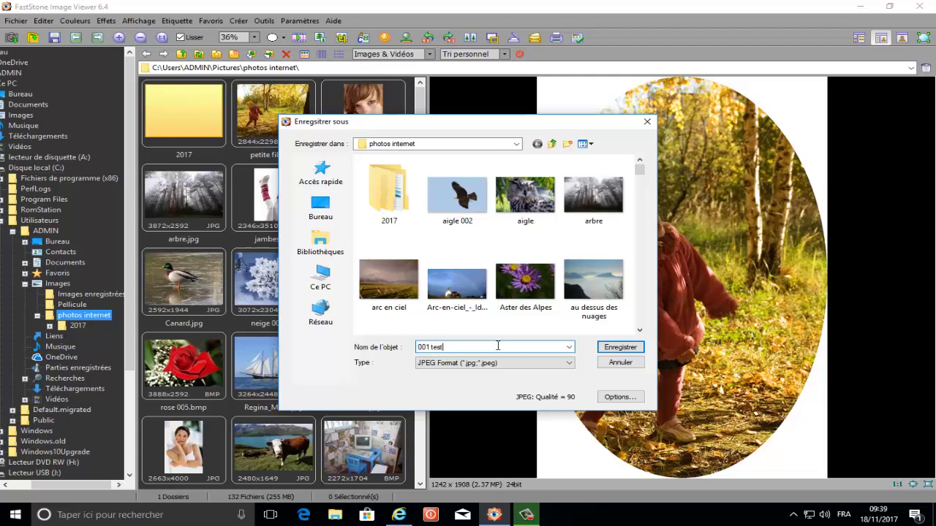
pyautogui.click(633, 348)
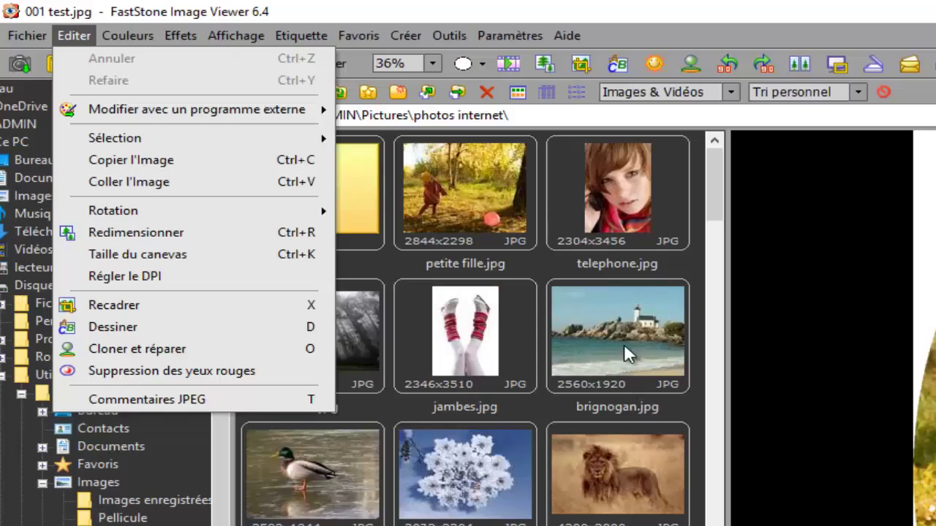
# Step: Rotate jambes.jpg to the left and back to the right, accepting the modification of the original file
pyautogui.press('Escape')
pyautogui.click(479, 329)
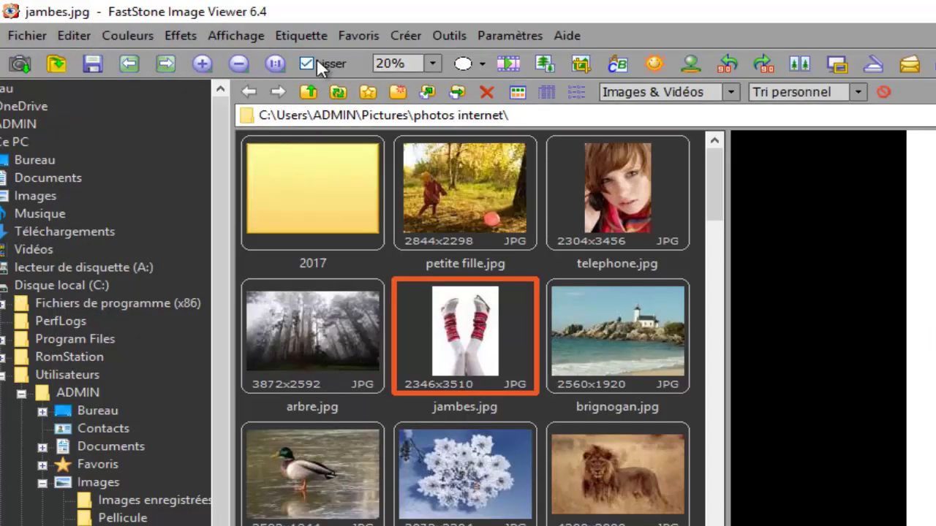
pyautogui.click(731, 65)
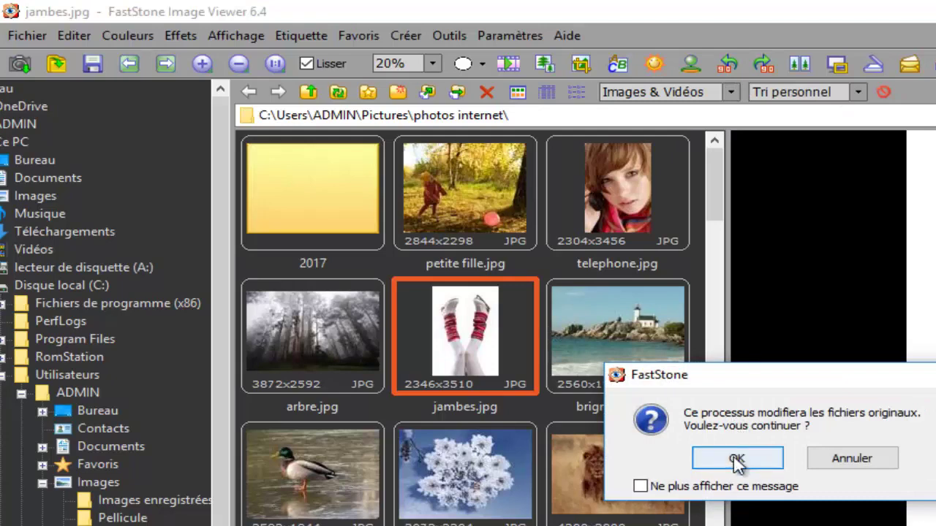
pyautogui.click(737, 459)
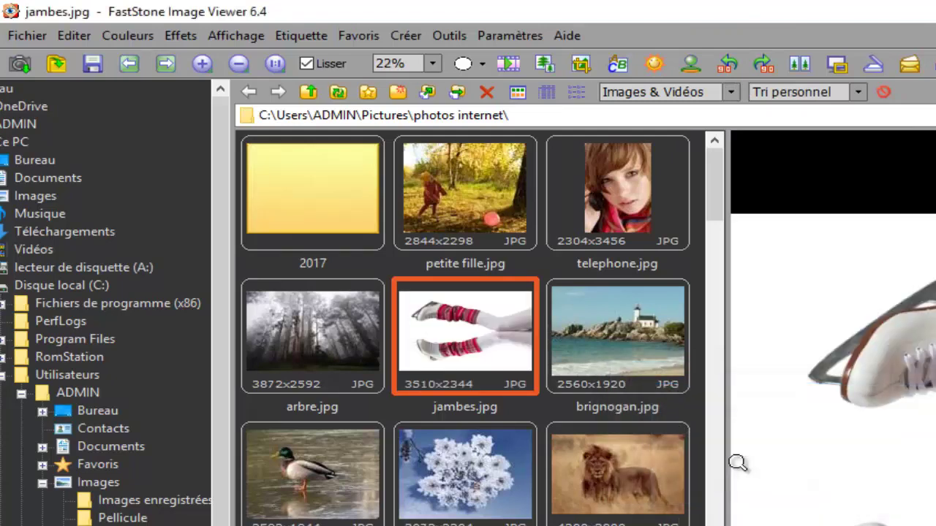
pyautogui.click(764, 64)
pyautogui.click(753, 457)
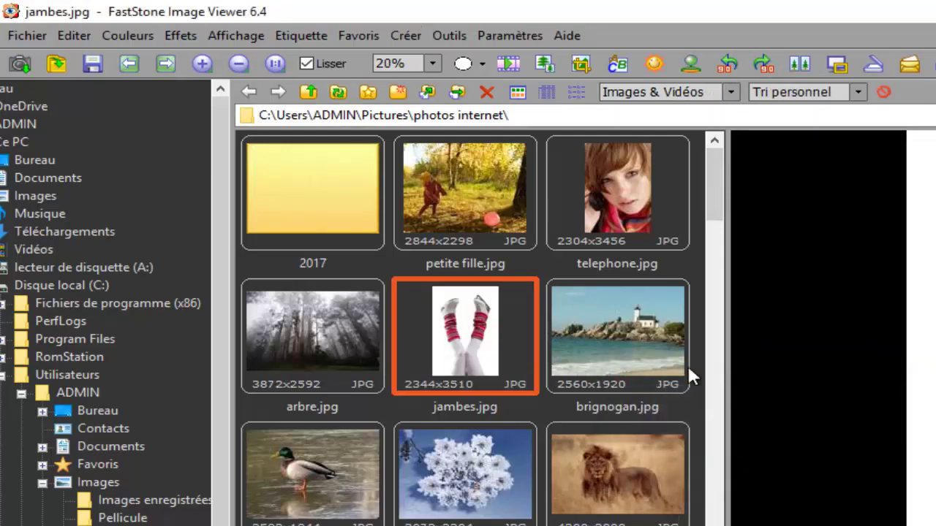
# Step: Rotate jambes.jpg by a custom angle of 3 degrees
pyautogui.click(80, 36)
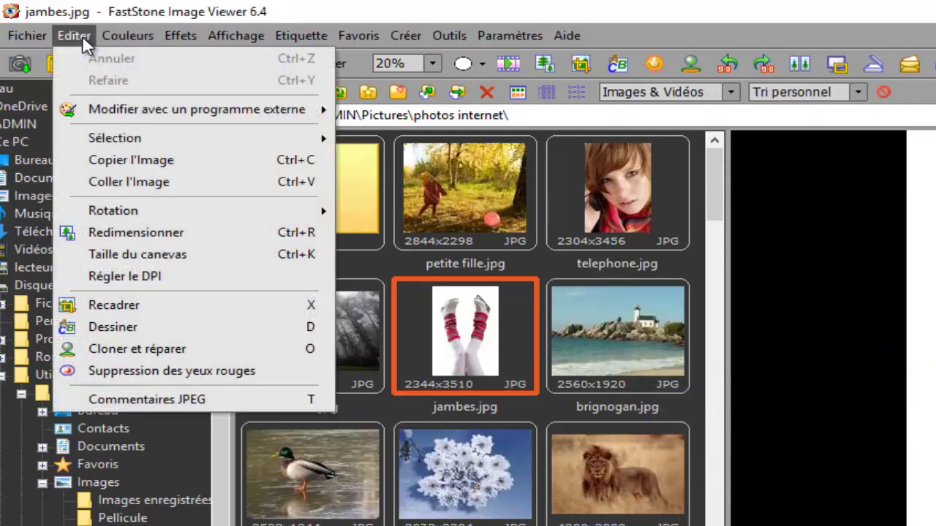
pyautogui.click(125, 139)
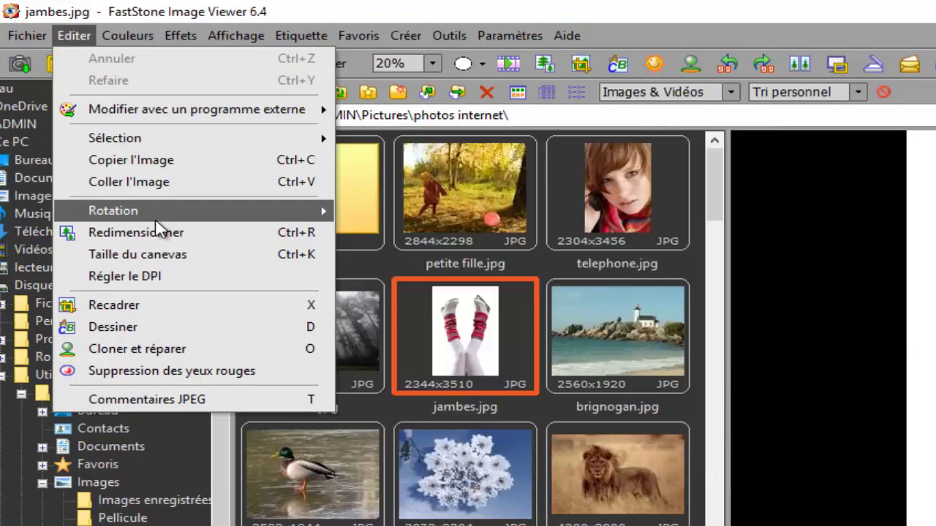
pyautogui.moveTo(159, 228)
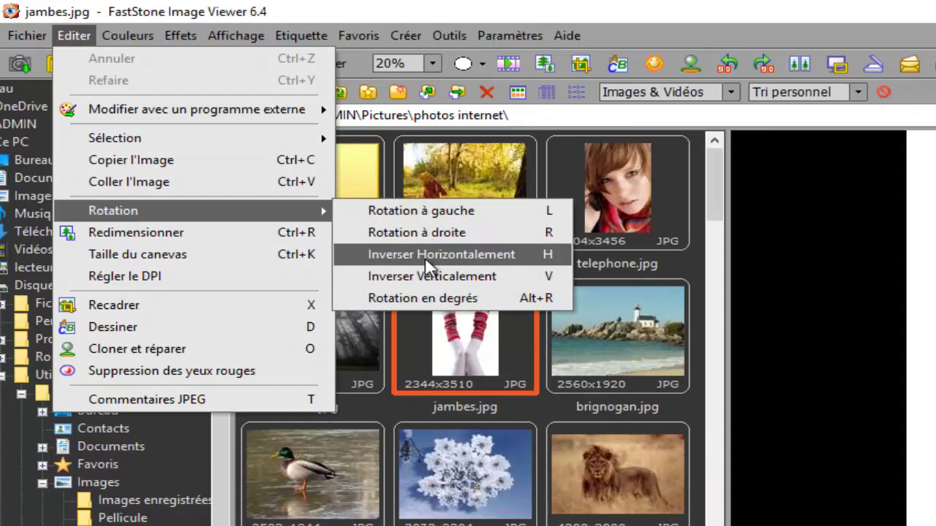
pyautogui.click(451, 307)
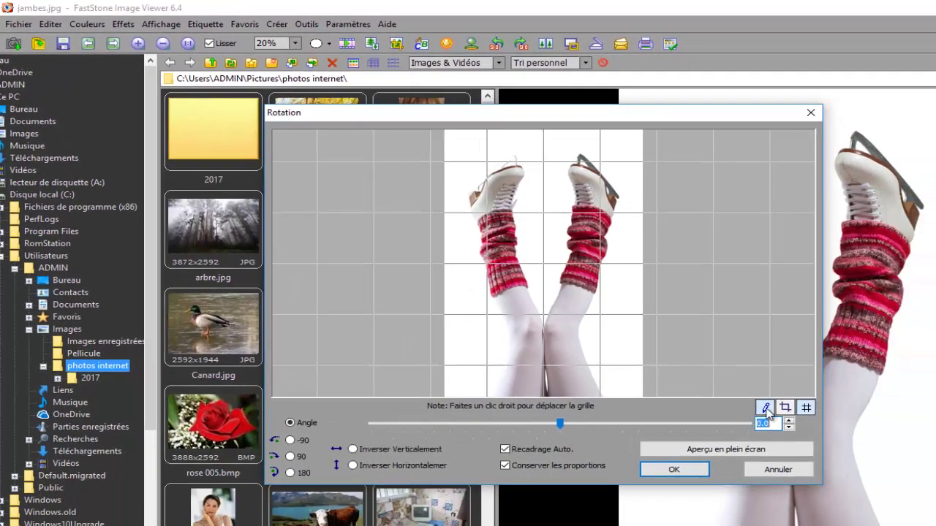
pyautogui.write('3')
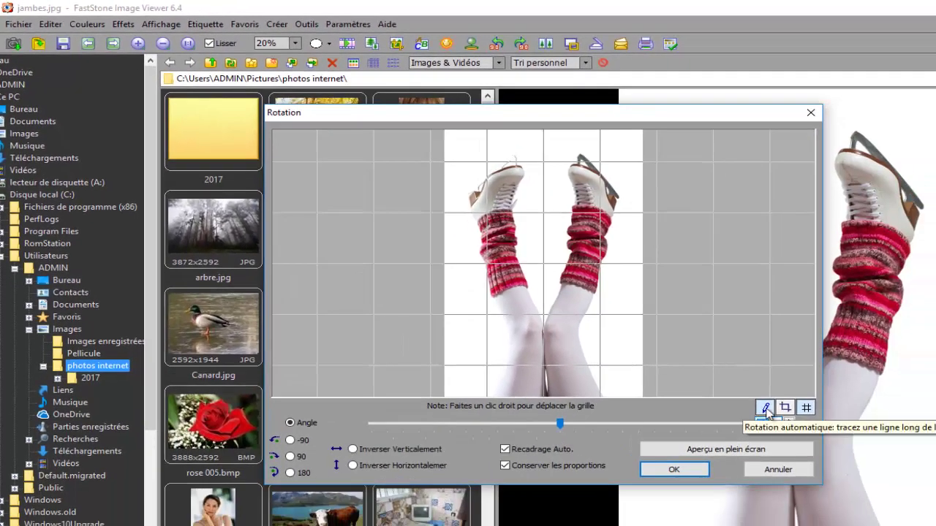
pyautogui.click(687, 471)
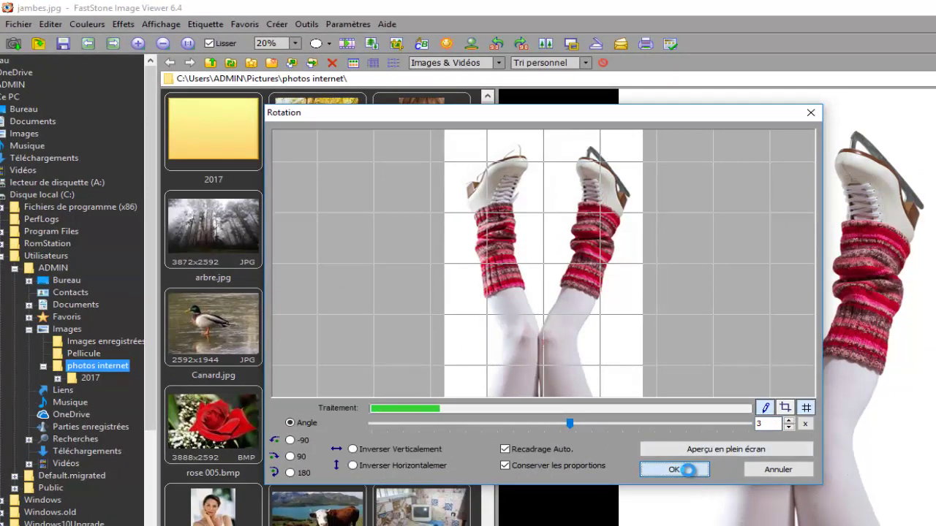